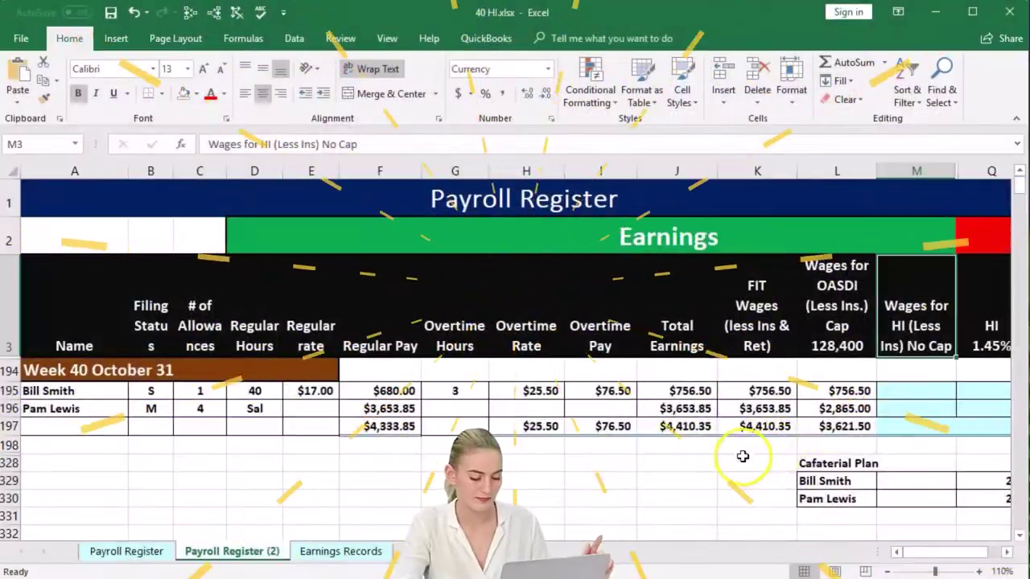
- Check the total earnings sum, then expand OneNote - Getting Started 2022 in the QuickBooks Online course
left_click(690, 432)
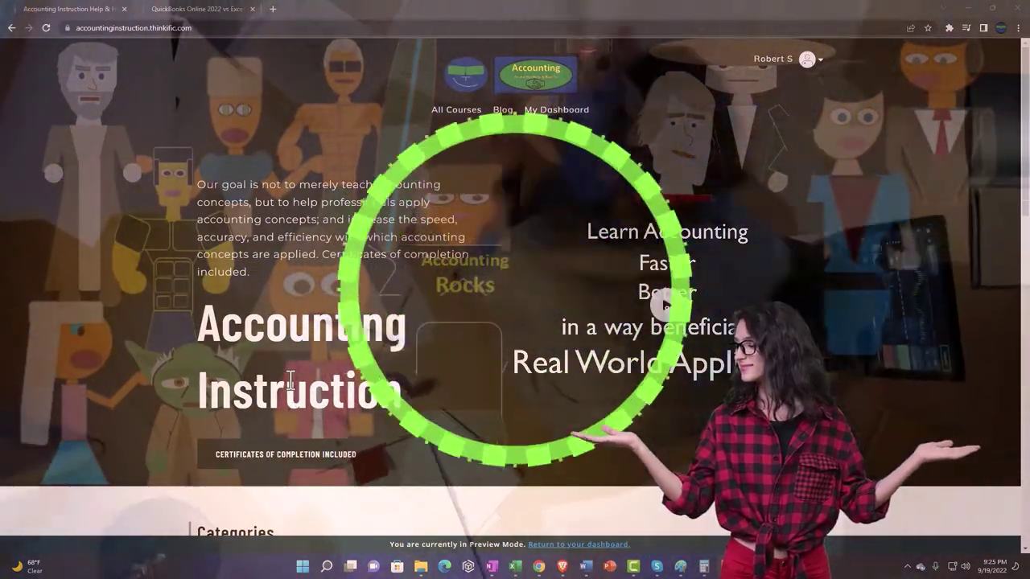
scroll(142, 441, "down", 6)
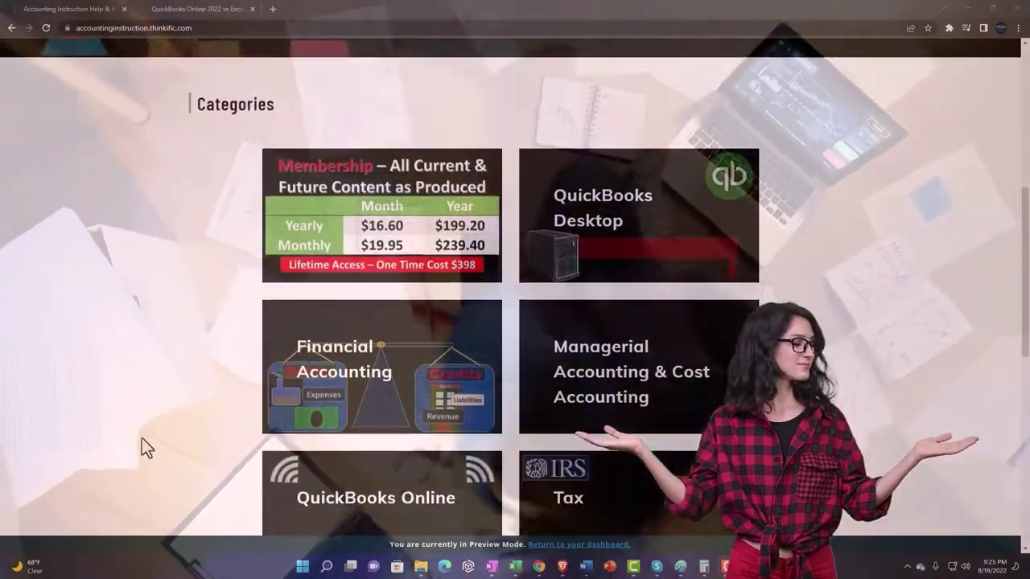
scroll(141, 448, "down", 5)
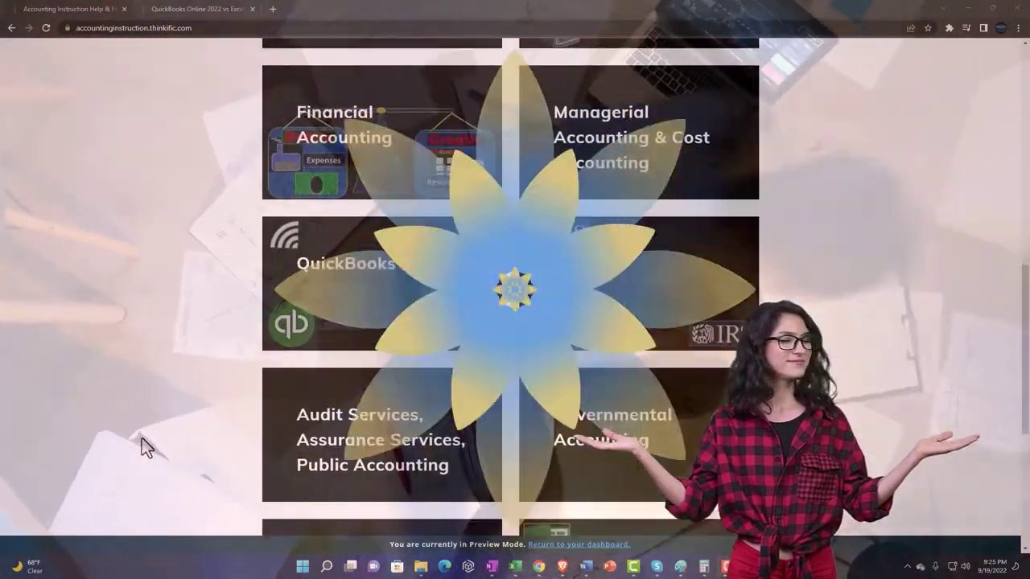
scroll(141, 448, "down", 1)
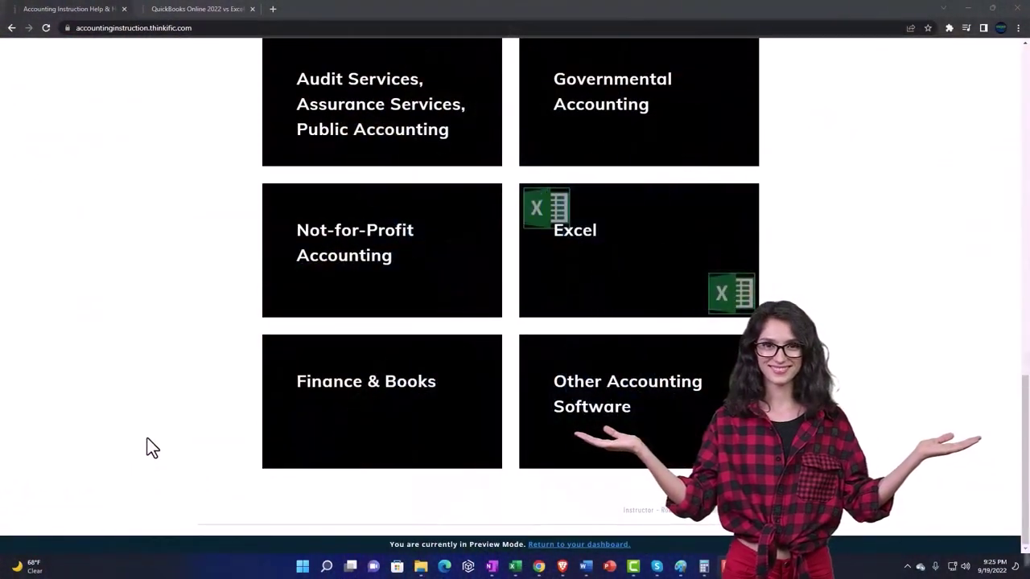
left_click(184, 9)
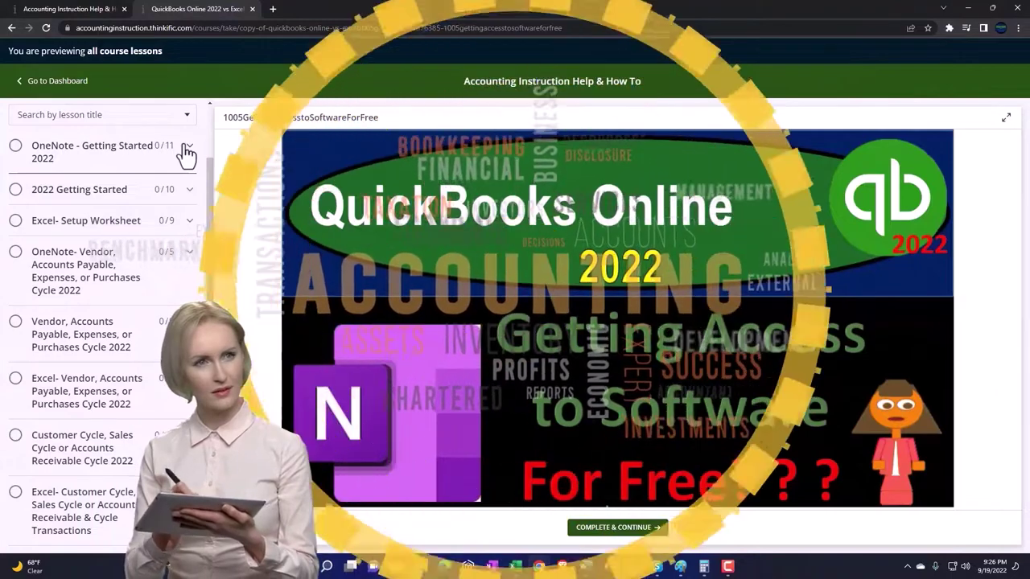
left_click(187, 153)
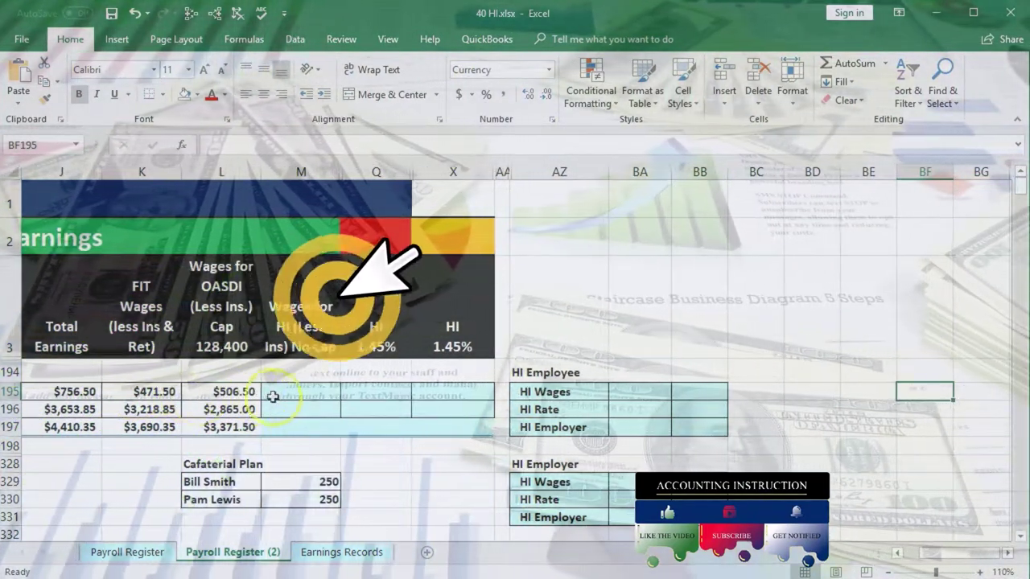
- Review the K195 FIT and L195 OASDI wage formulas, then select M195 for HI wages
left_click(311, 391)
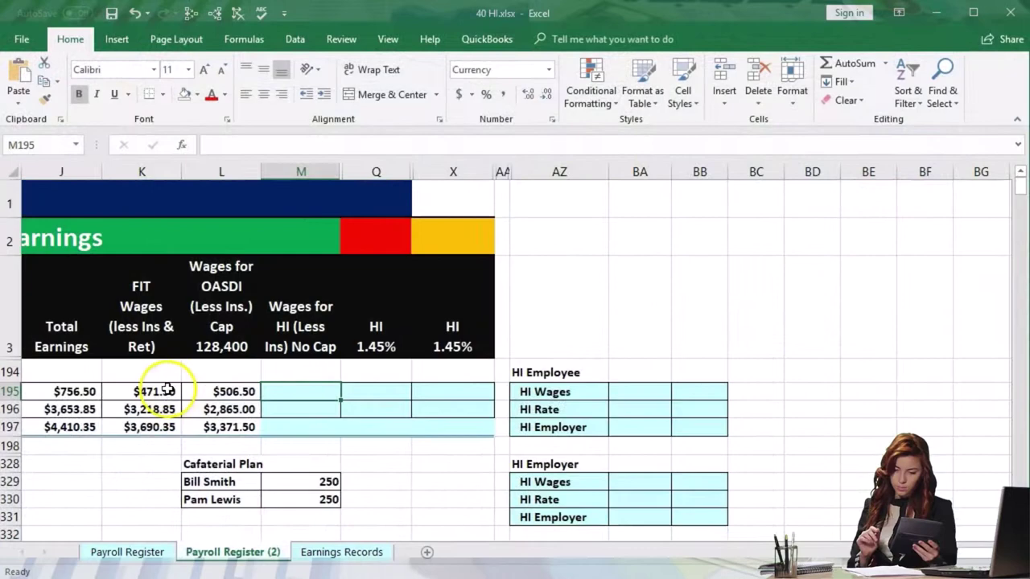
left_click(163, 391)
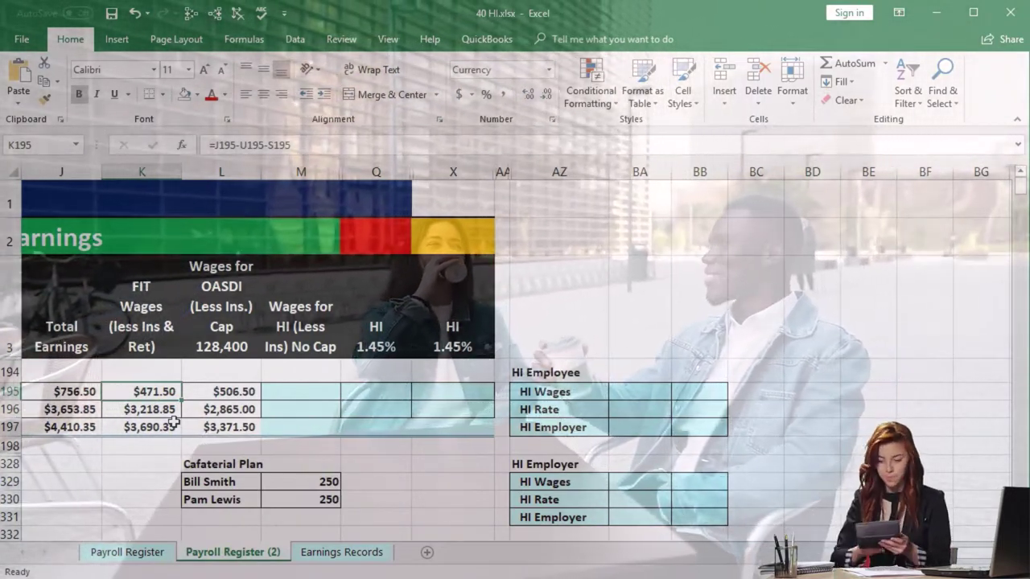
left_click(117, 394)
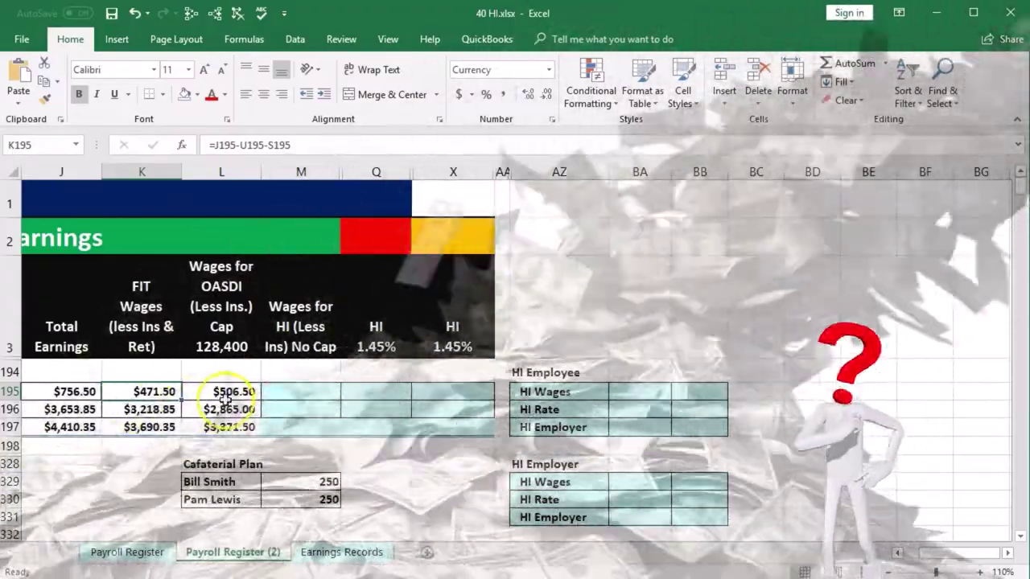
left_click(225, 391)
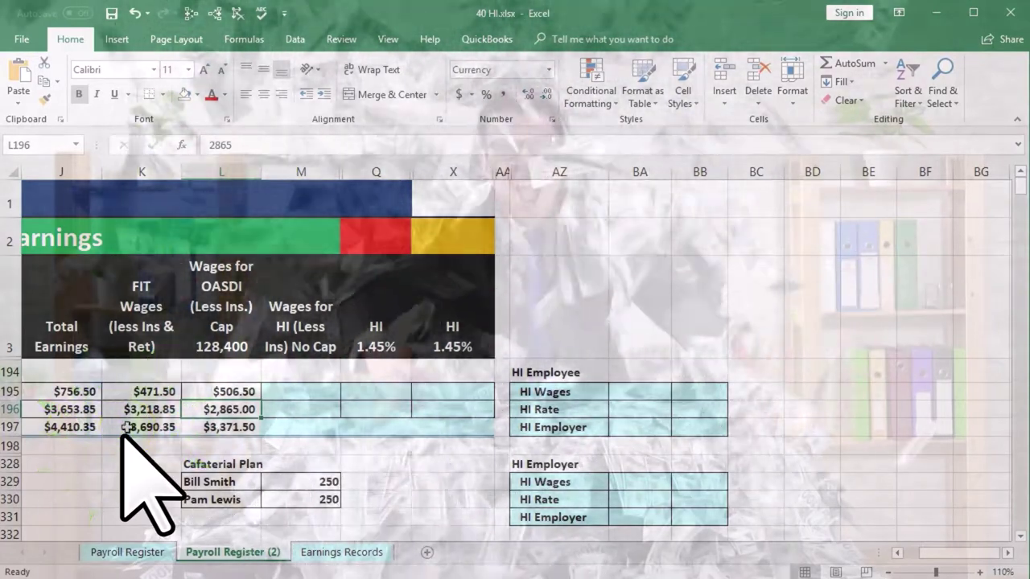
left_click(300, 393)
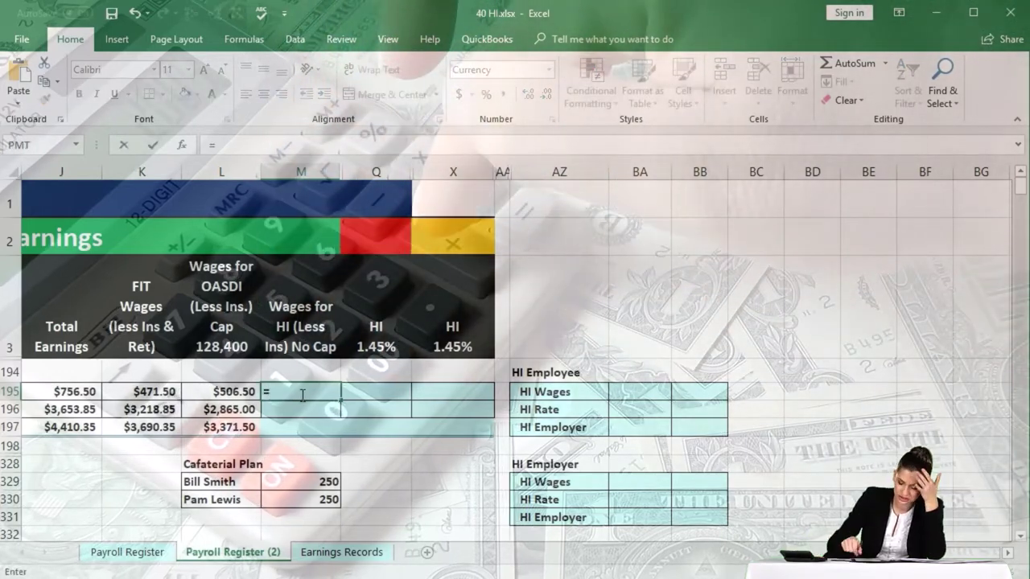
- Enter HI wages as =J195-250 and =J196-250 for the two employees
left_click(86, 391)
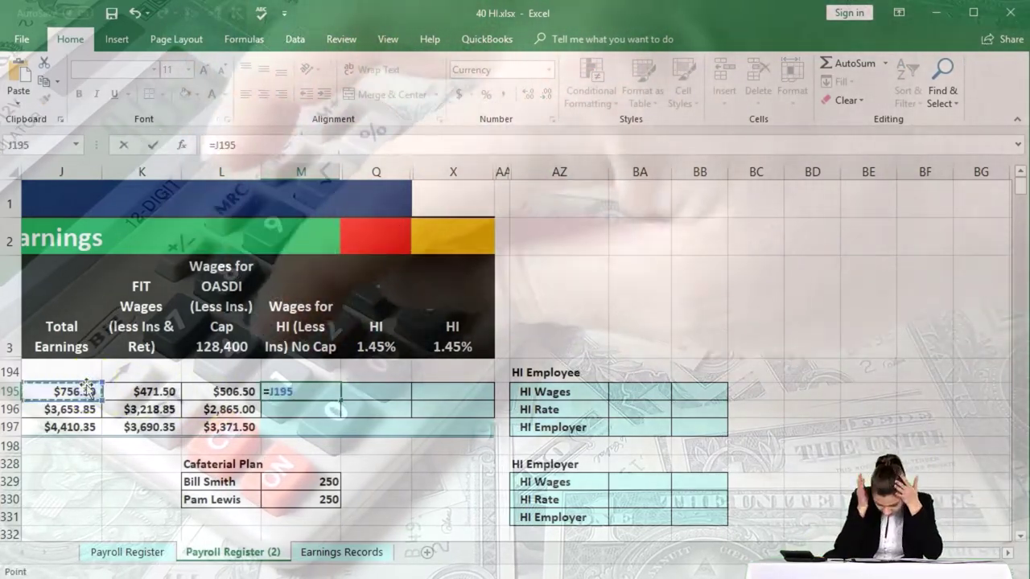
type("-25")
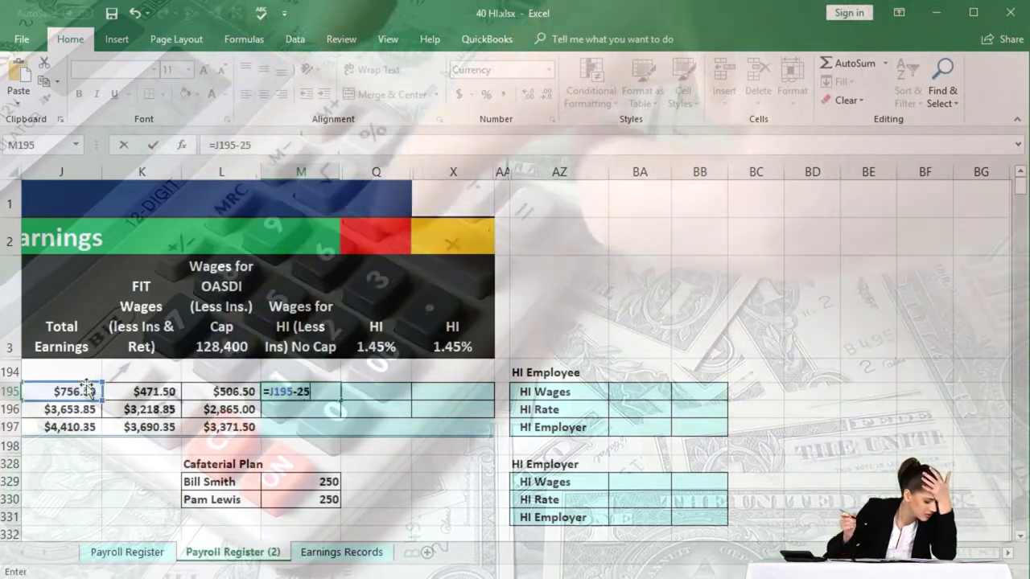
type("0")
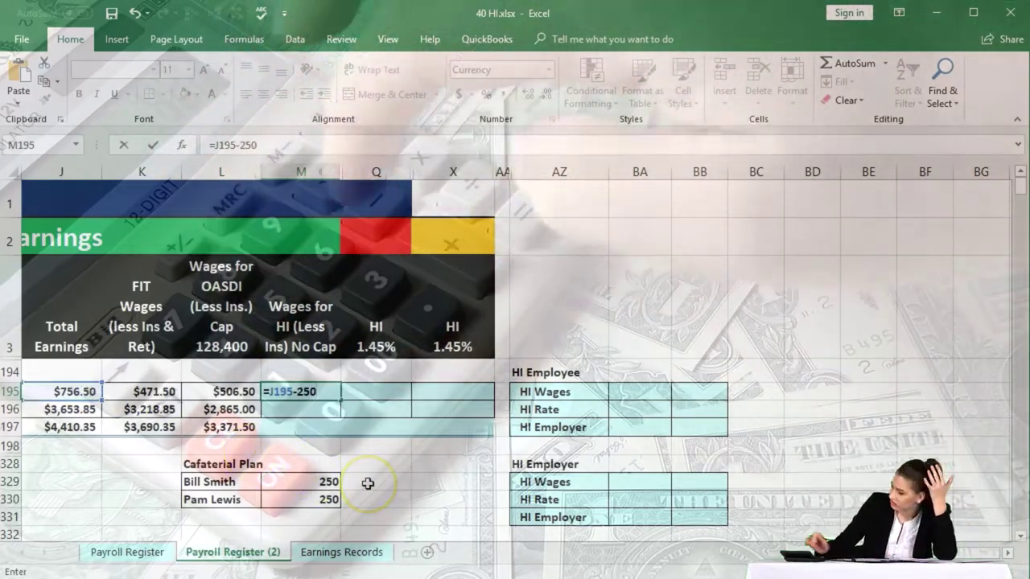
key("Return")
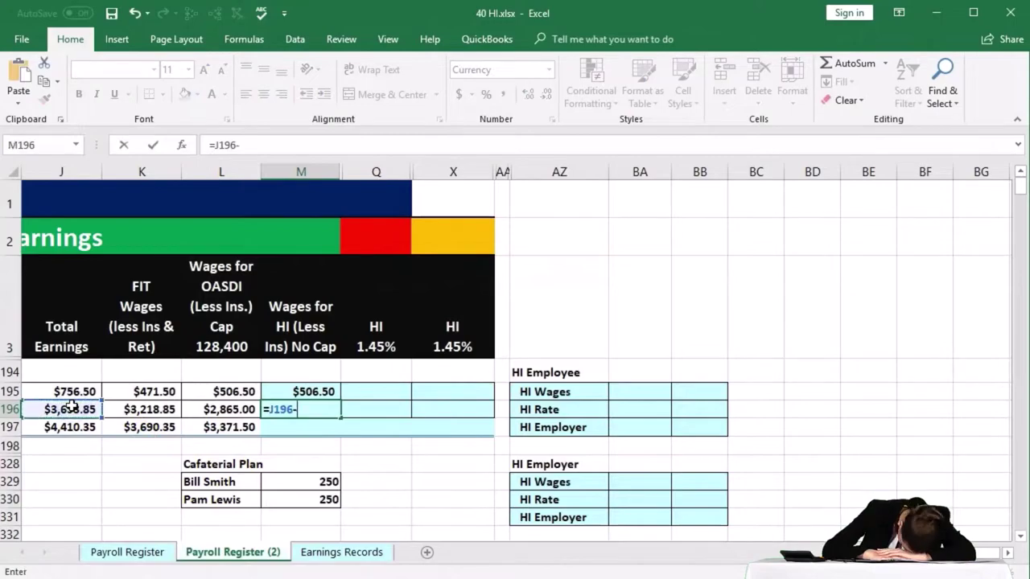
type("=J196-25")
key("Return")
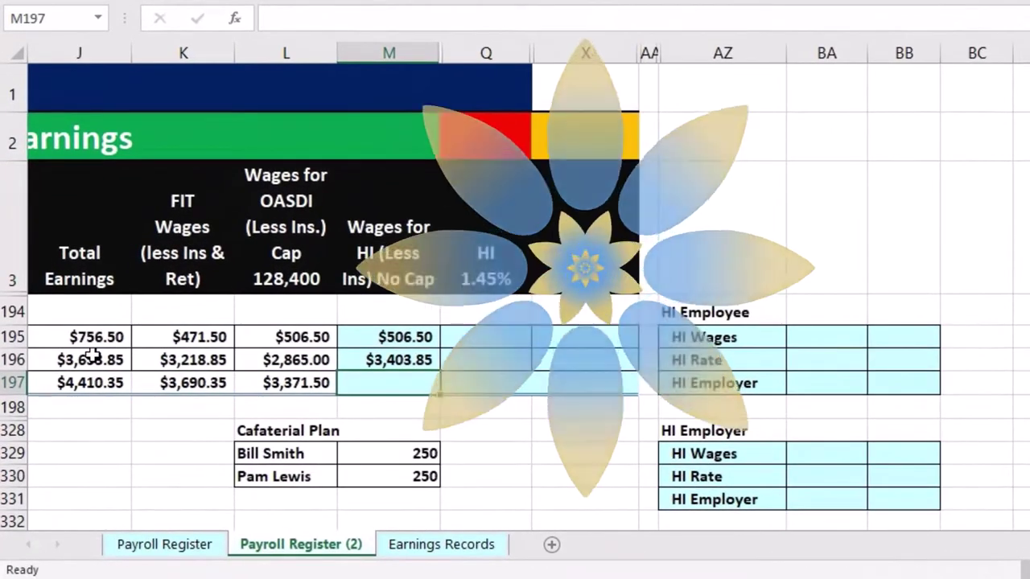
- Total the HI wages in M197 with =SUM(M195:M196), giving $3,910.35
type("=sum")
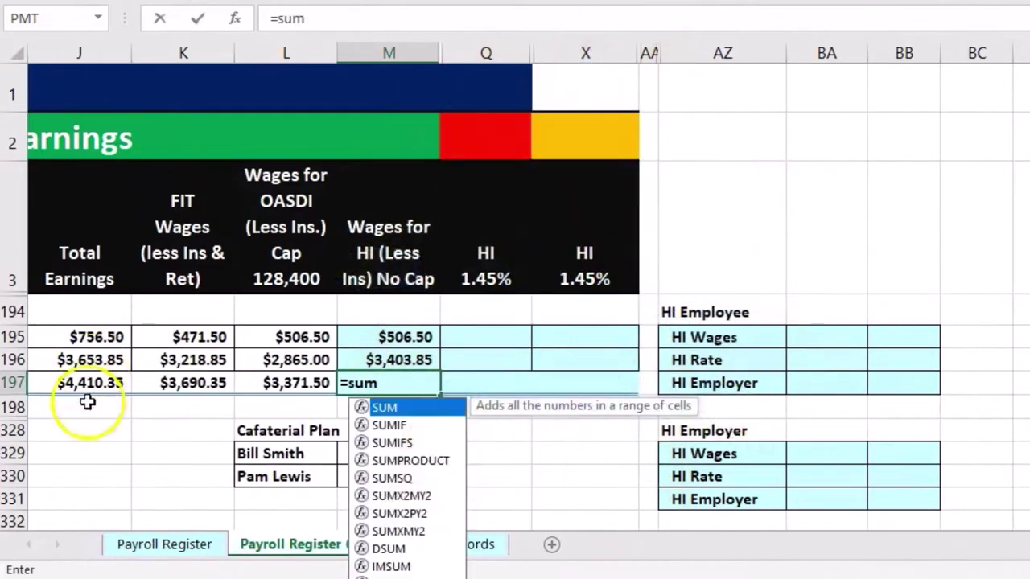
double_click(385, 407)
left_click_drag(394, 331, 400, 348)
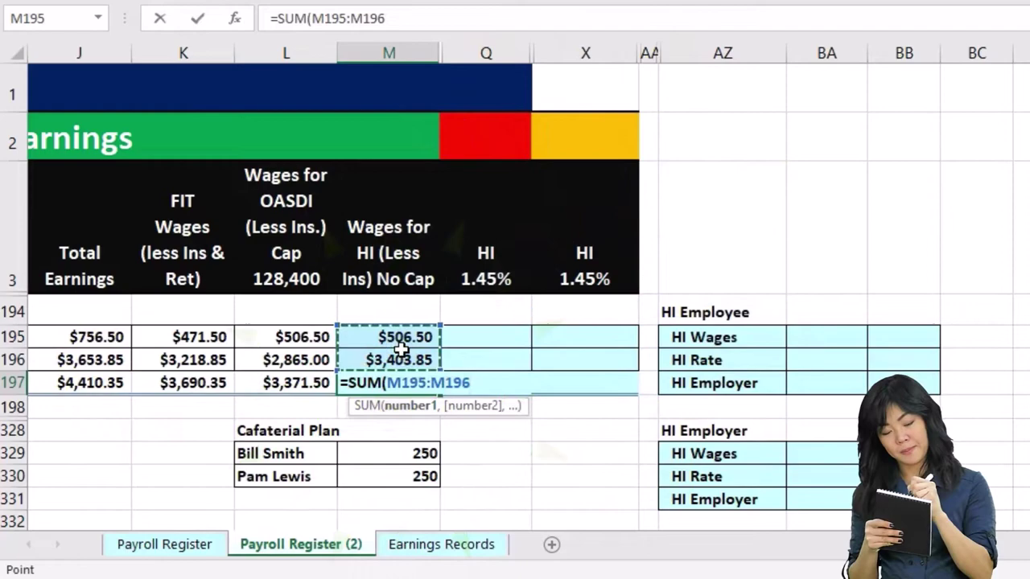
key("Return")
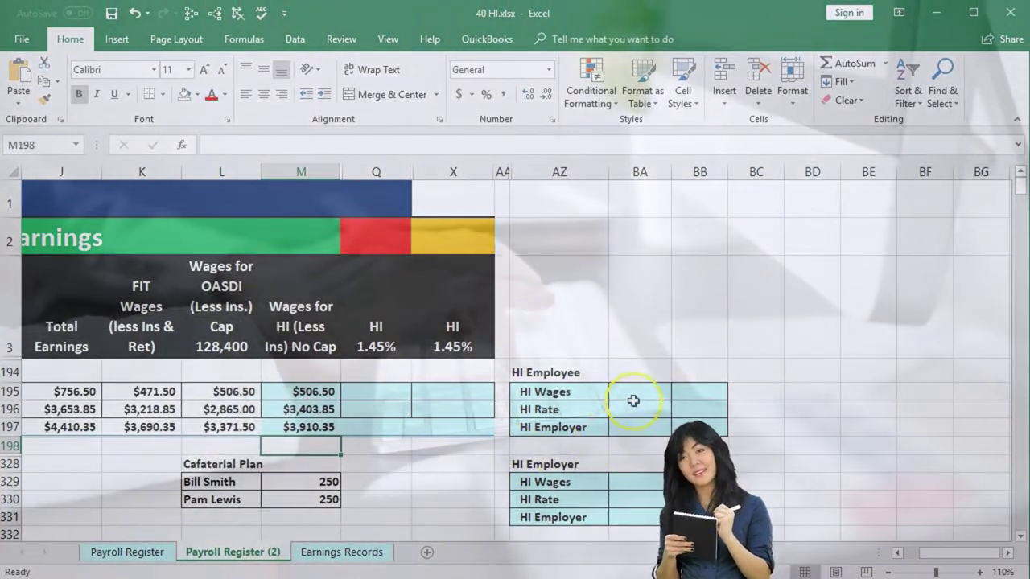
- Link the HI Employee wages cell BA195 to the $3,910.35 total in M197
left_click(294, 429)
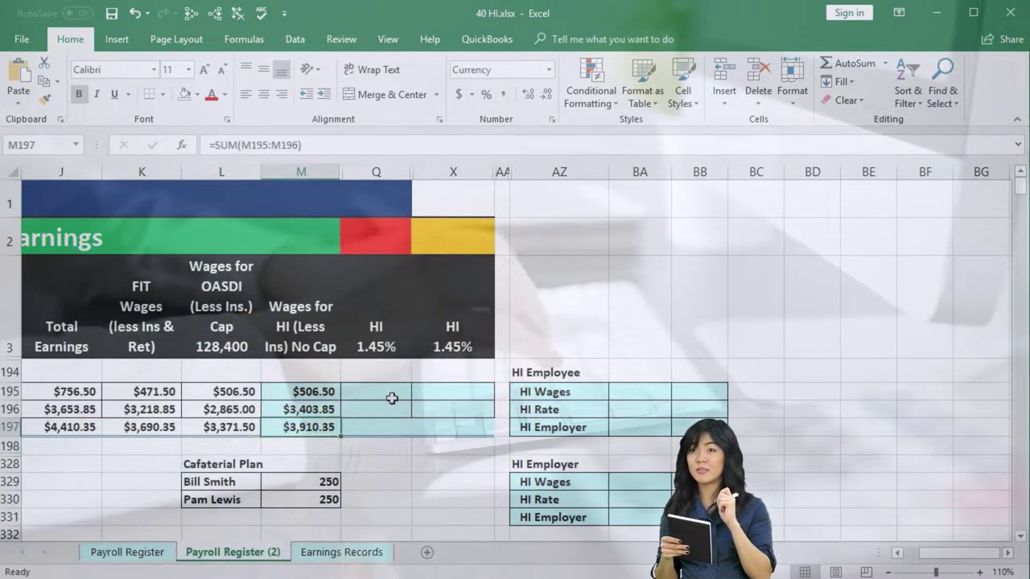
left_click(560, 413)
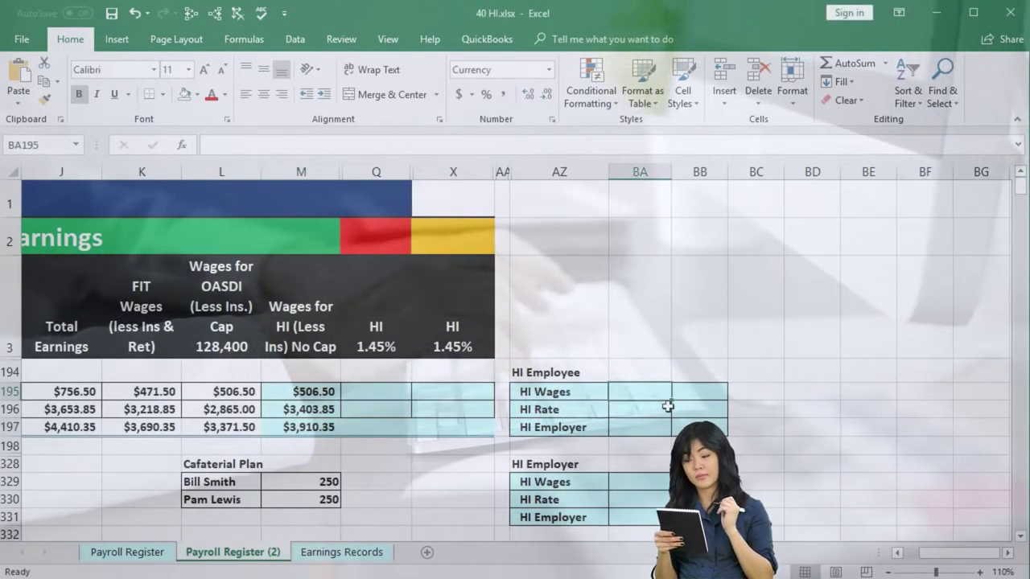
type("=")
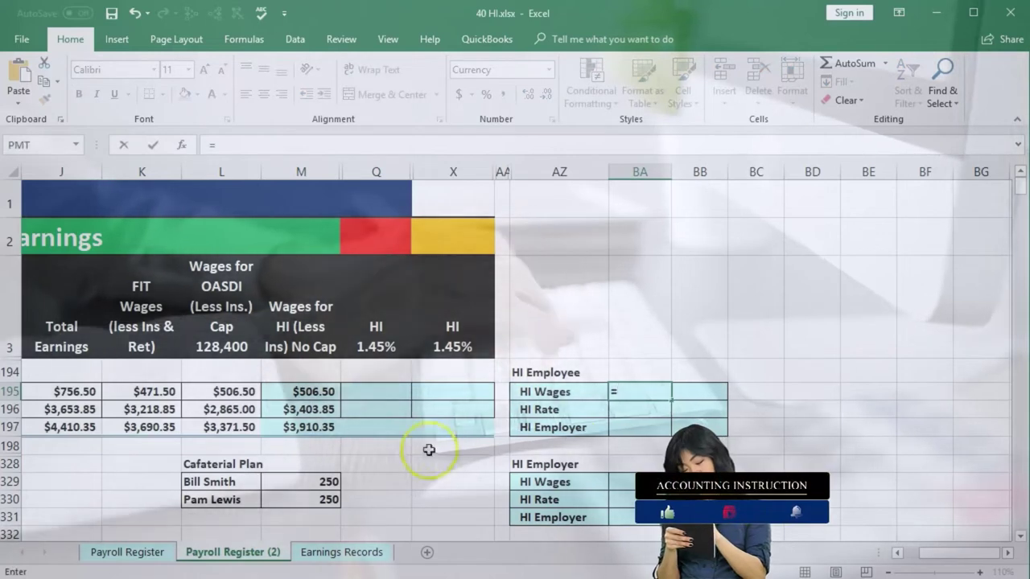
key("Return")
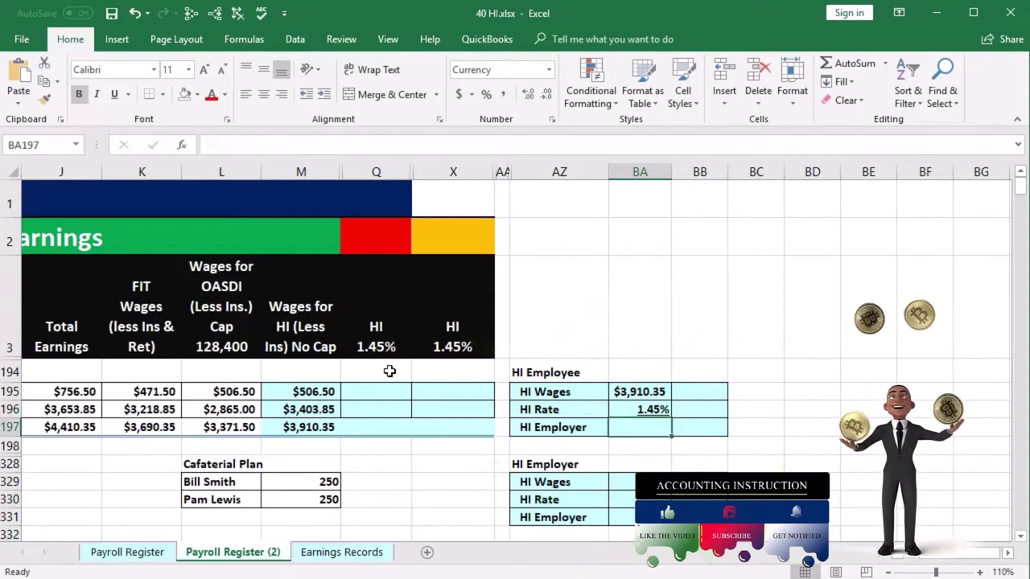
- Compute the HI Employee tax as wages times the 1.45% rate, giving $56.70
key("Right")
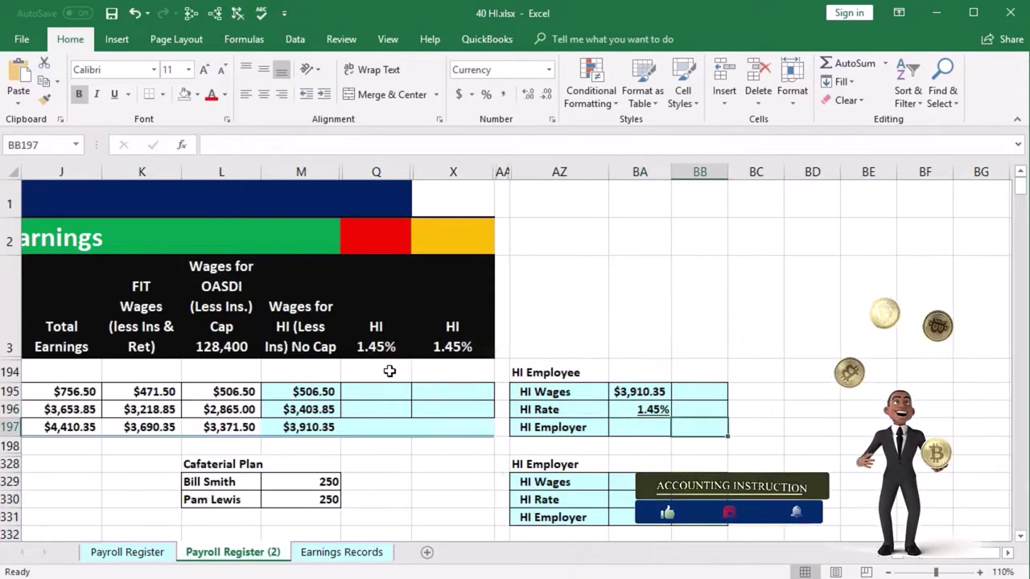
type("=")
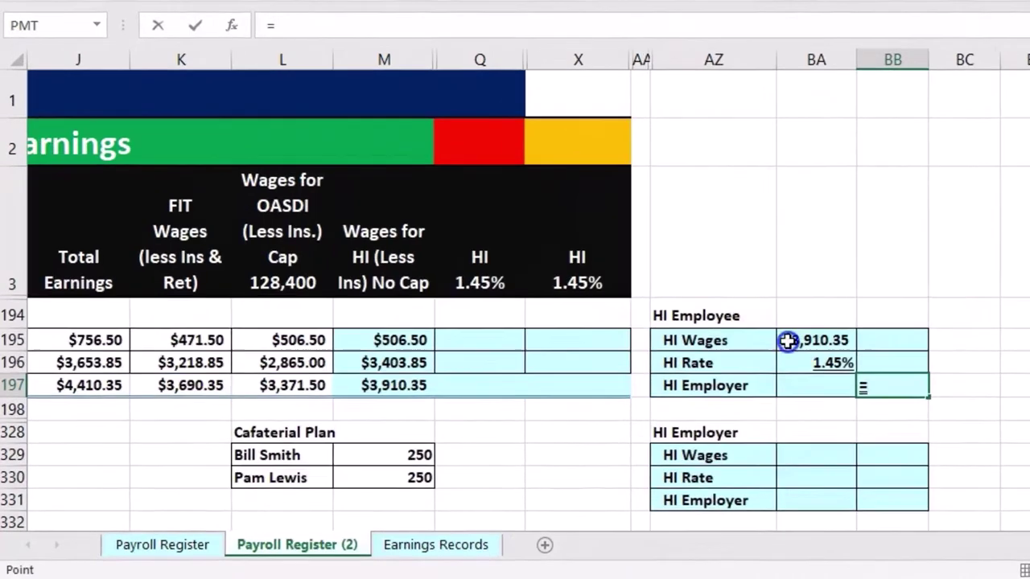
left_click(616, 392)
type("*")
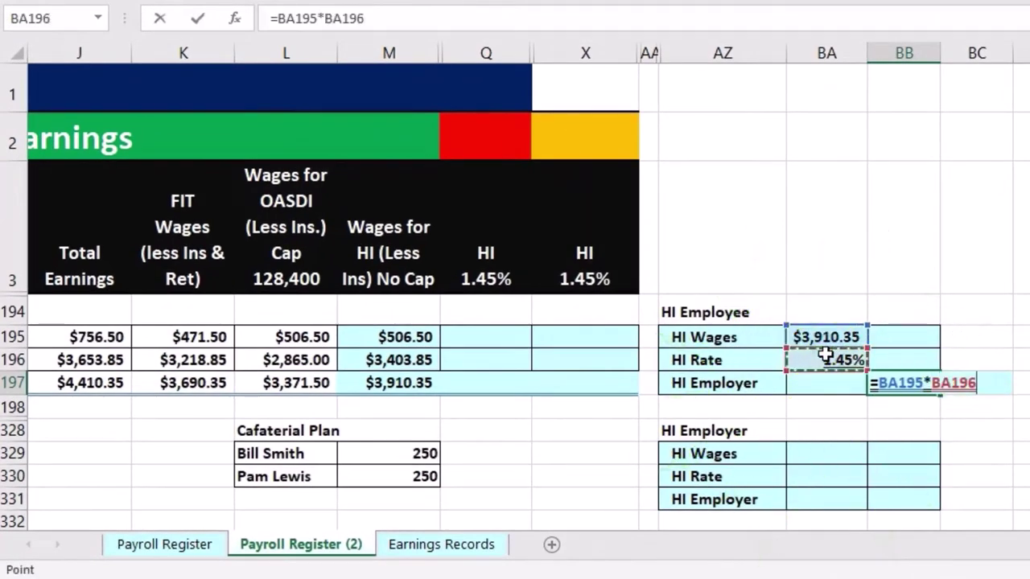
key("Return")
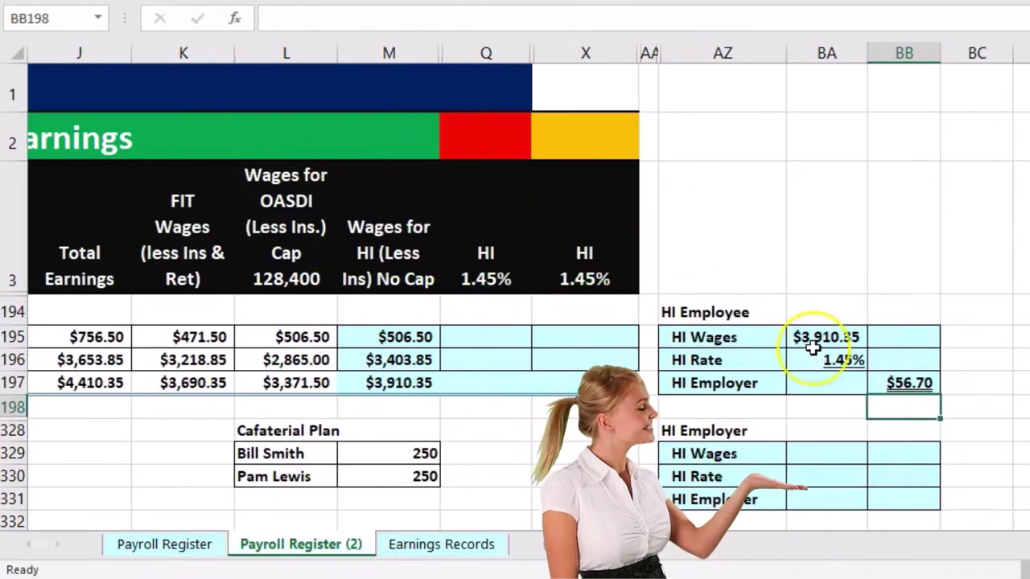
- Enter HI Employer wages =M197 and a 1.45 rate, formatted as 1.45% via Format Painter
left_click(830, 457)
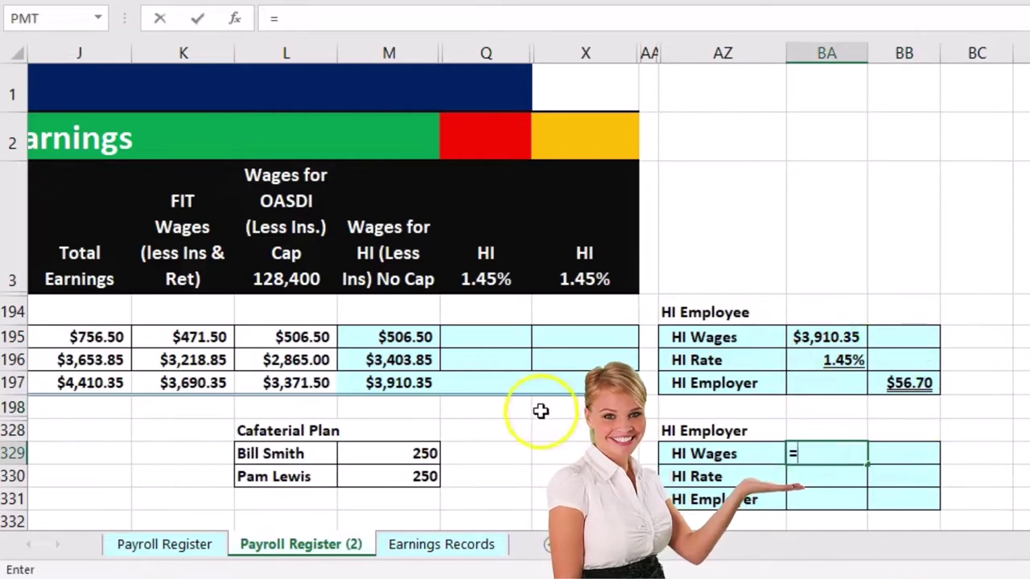
type("=")
left_click(402, 384)
key("Return")
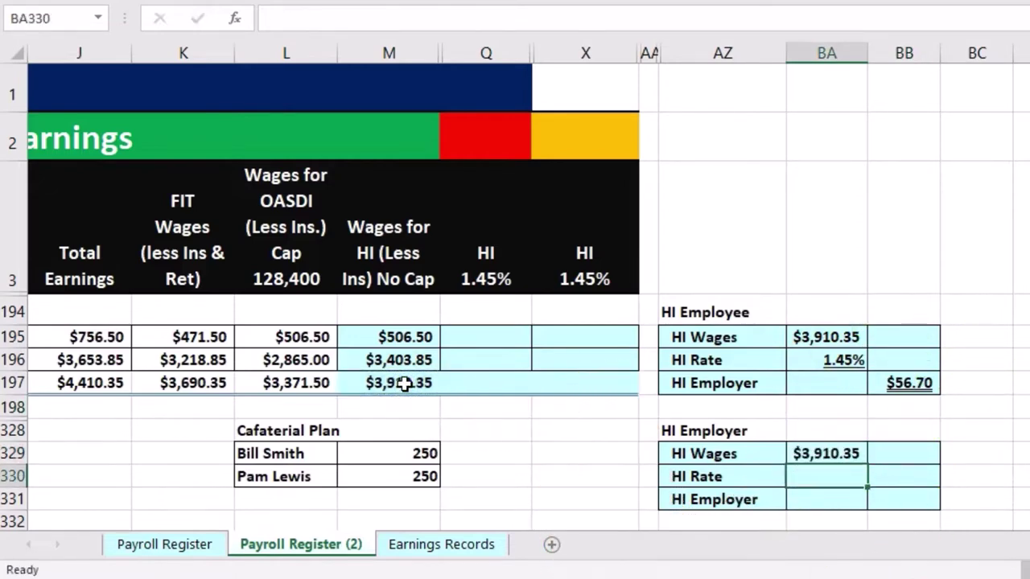
type("1.")
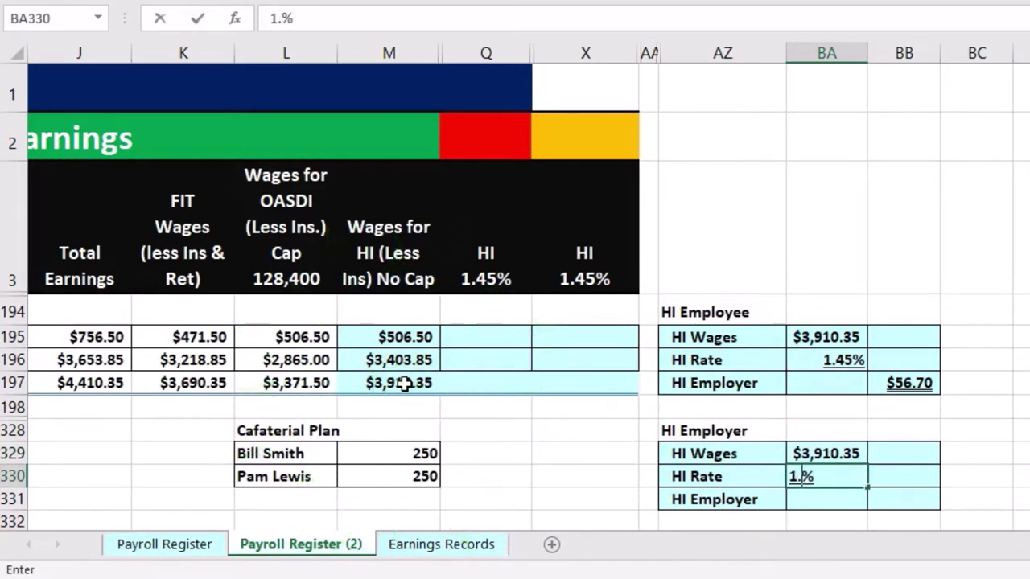
type("45")
key("Return")
key("Up")
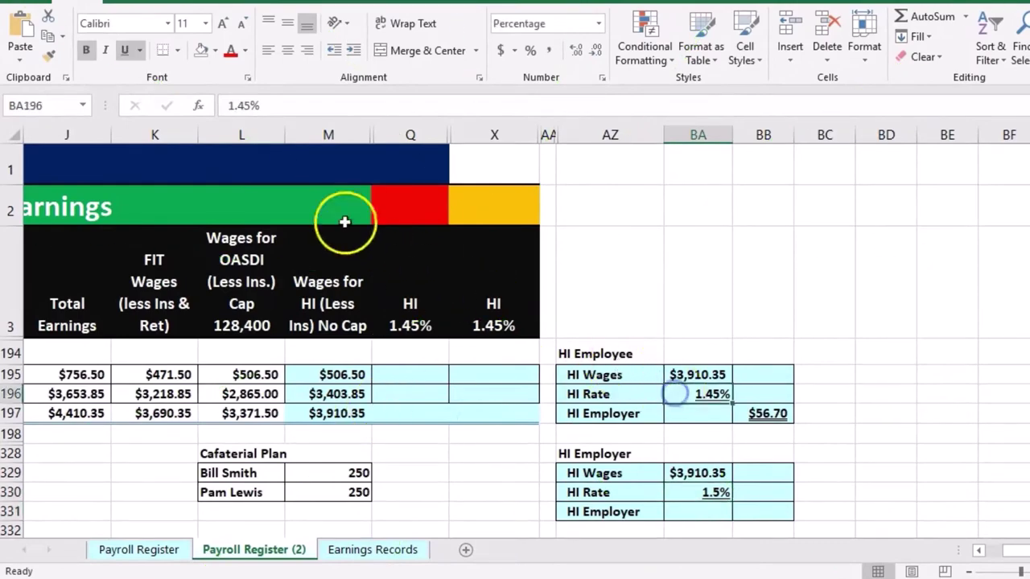
left_click(48, 54)
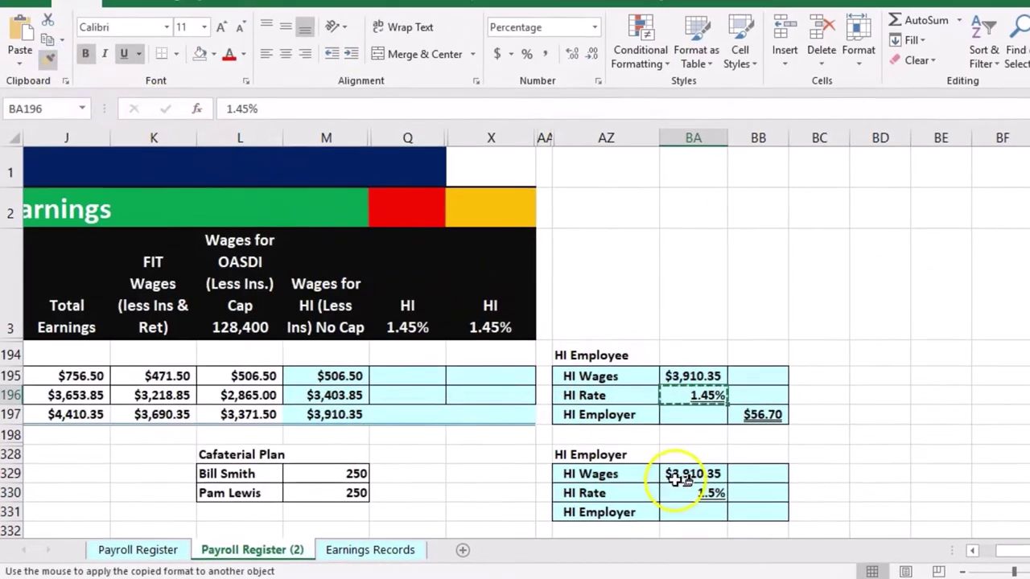
left_click(628, 501)
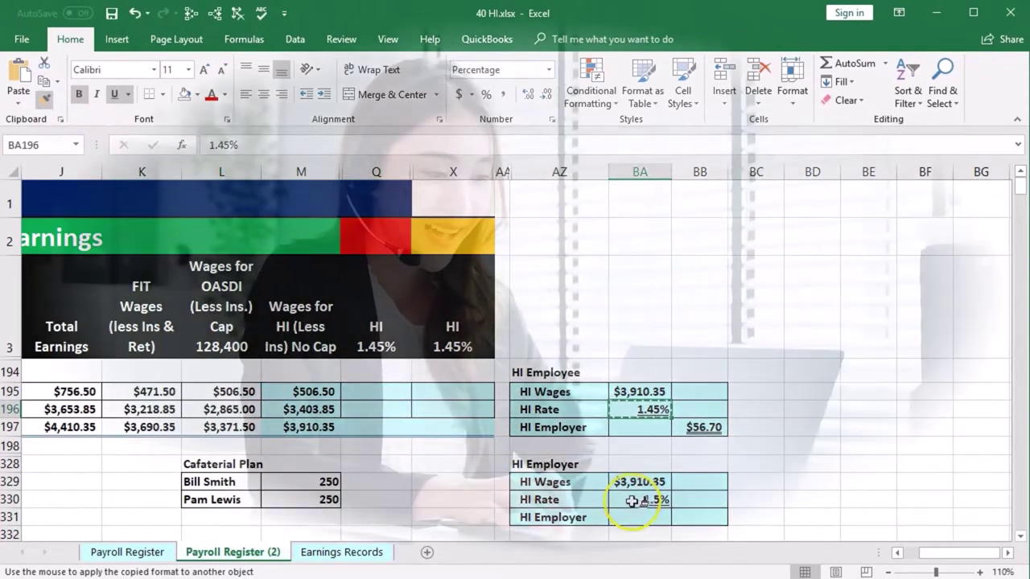
- Compute the HI Employer tax in BB331 as =BA329*BA330, giving $56.70
key("Right")
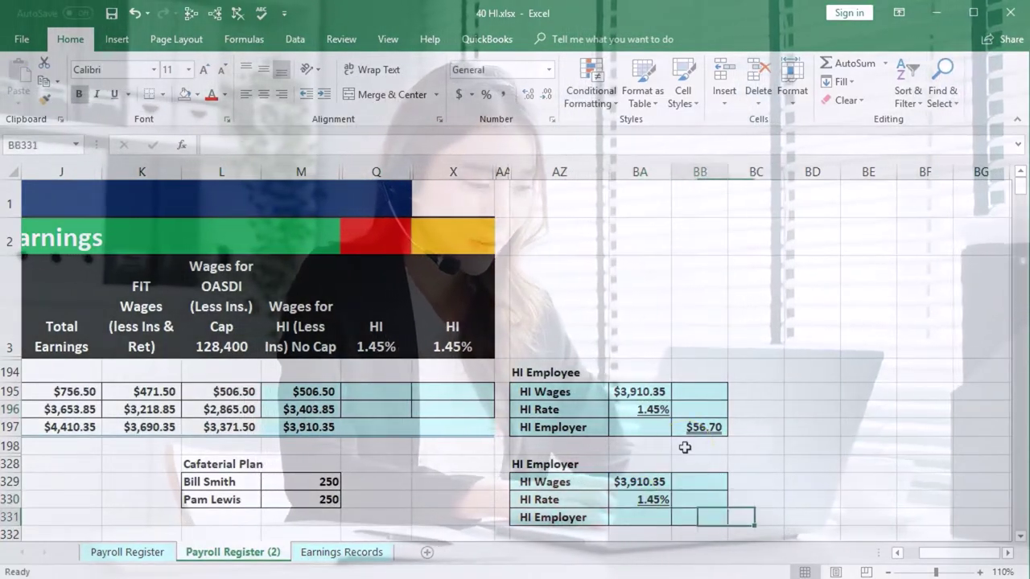
key("Down")
type("=")
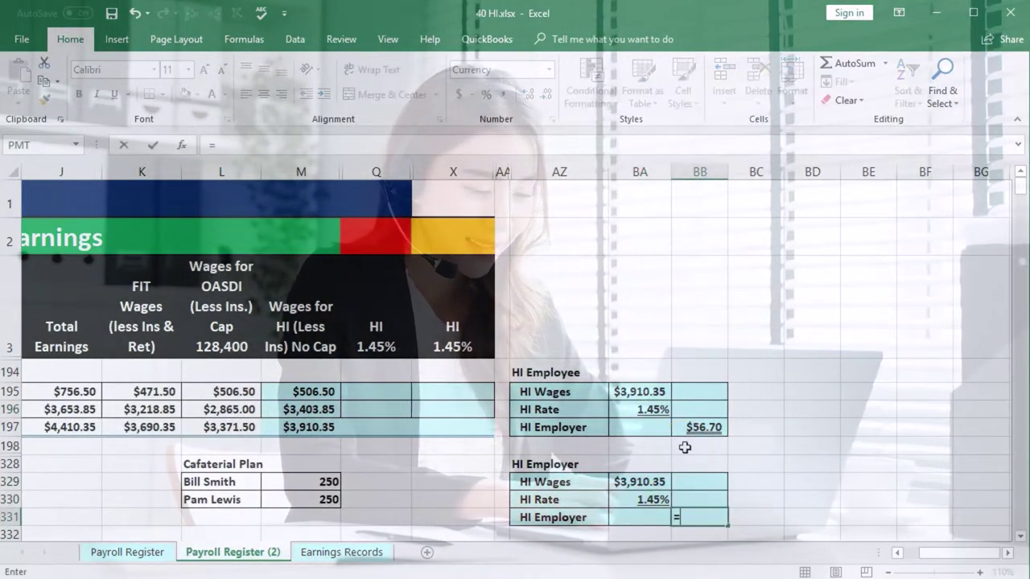
left_click(653, 481)
type("*")
left_click(650, 500)
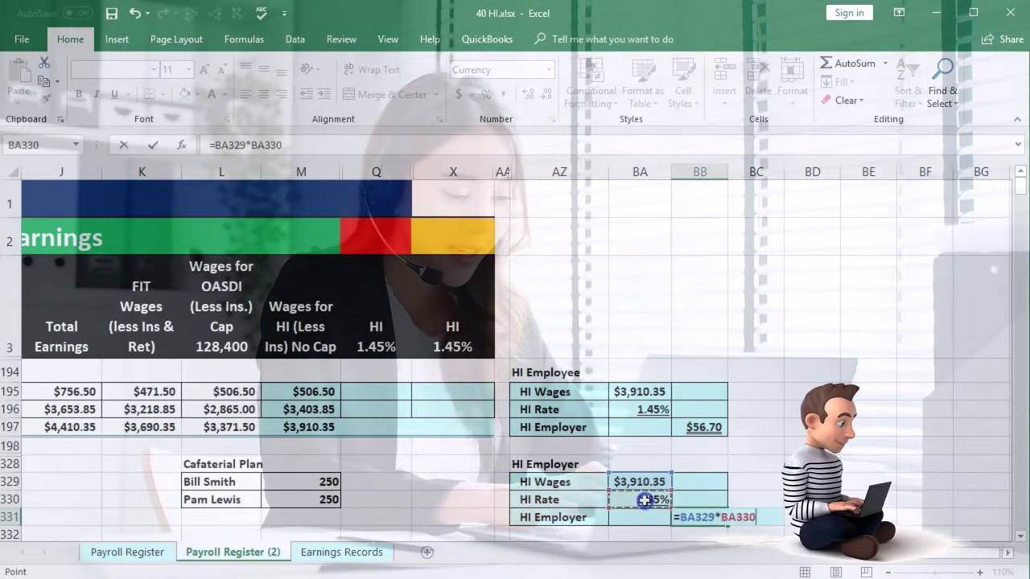
key("Return")
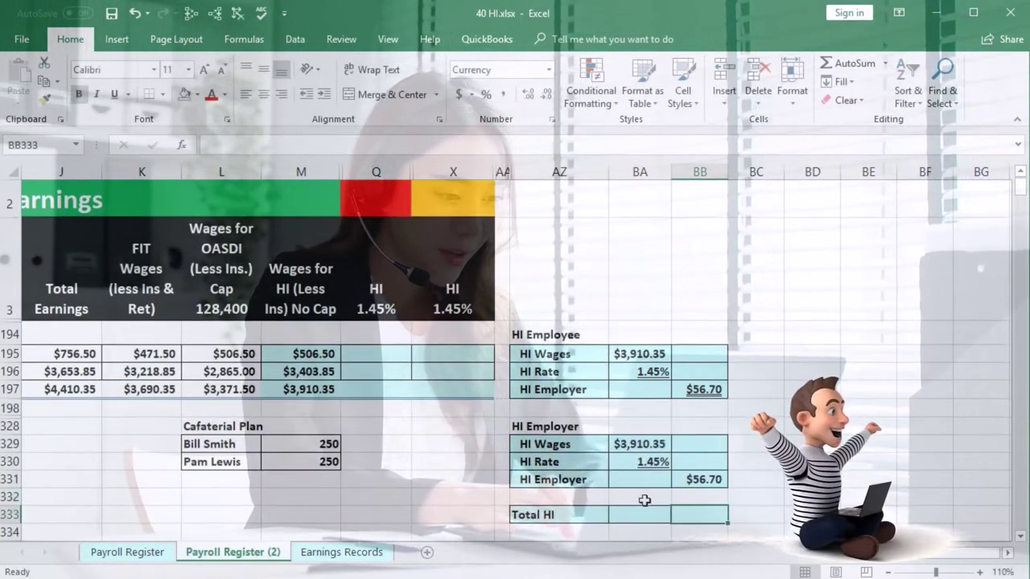
- Add employee and employer HI into a Total HI of $113.40 in BB333
type("=")
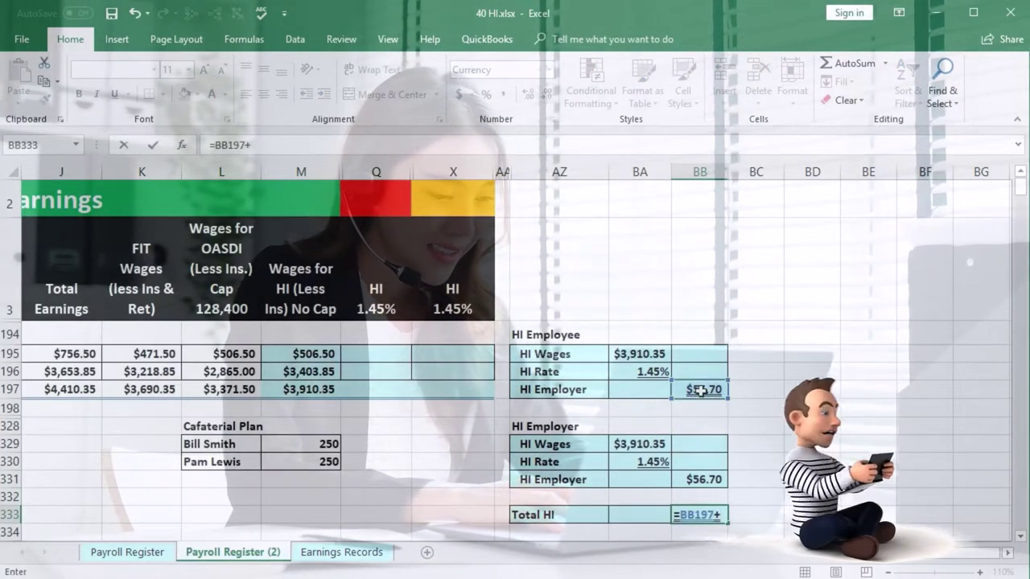
left_click(714, 479)
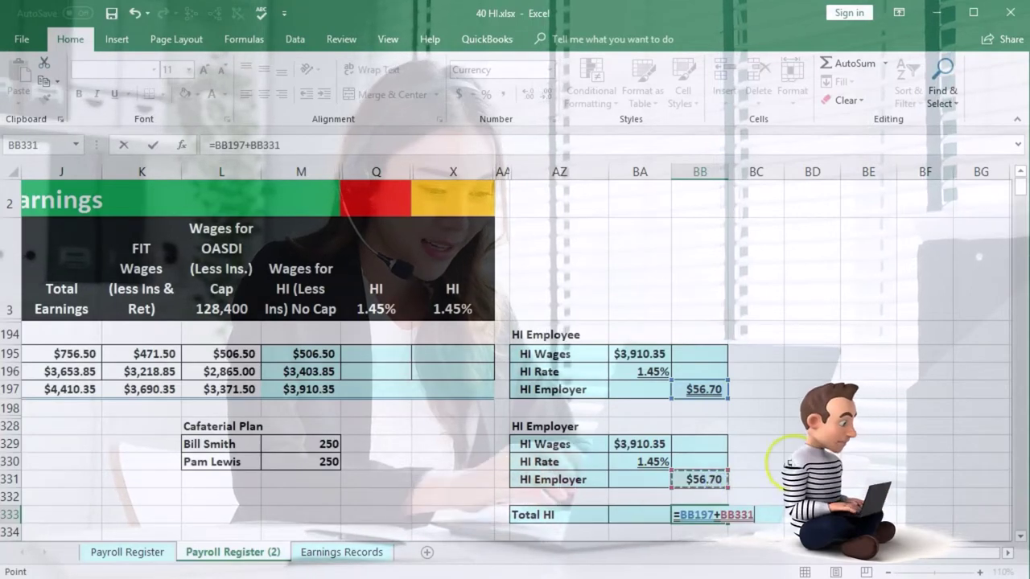
key("Return")
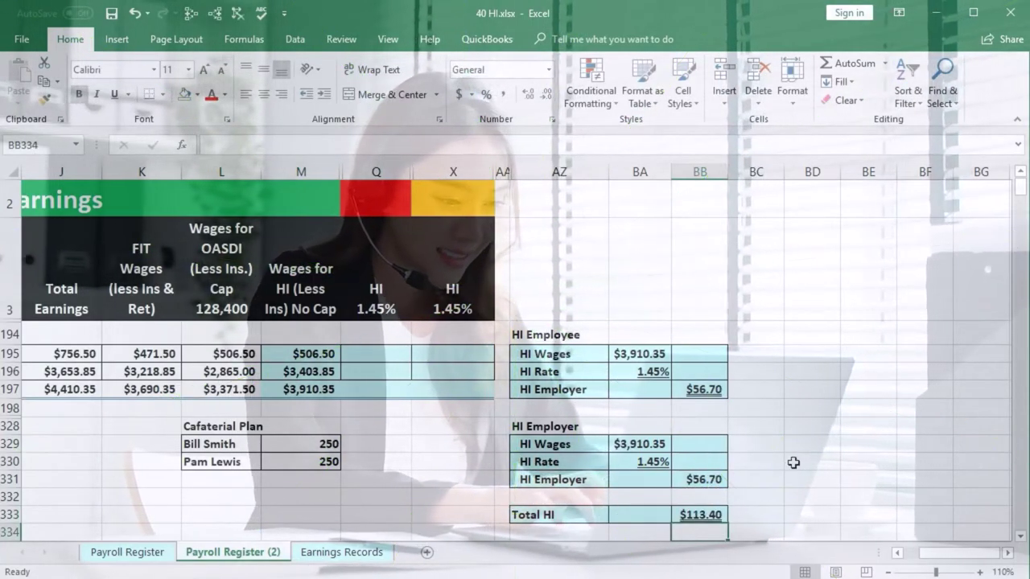
- Enter =M195*.0145 and =M196*.0145 in column Q, giving $7.34 and $49.36
left_click(356, 354)
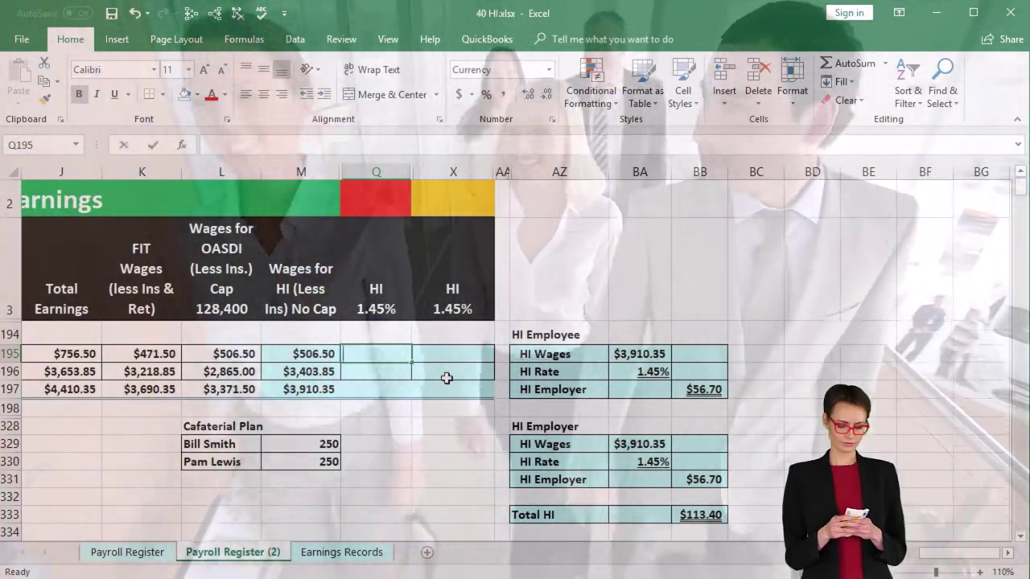
type("=")
left_click(312, 357)
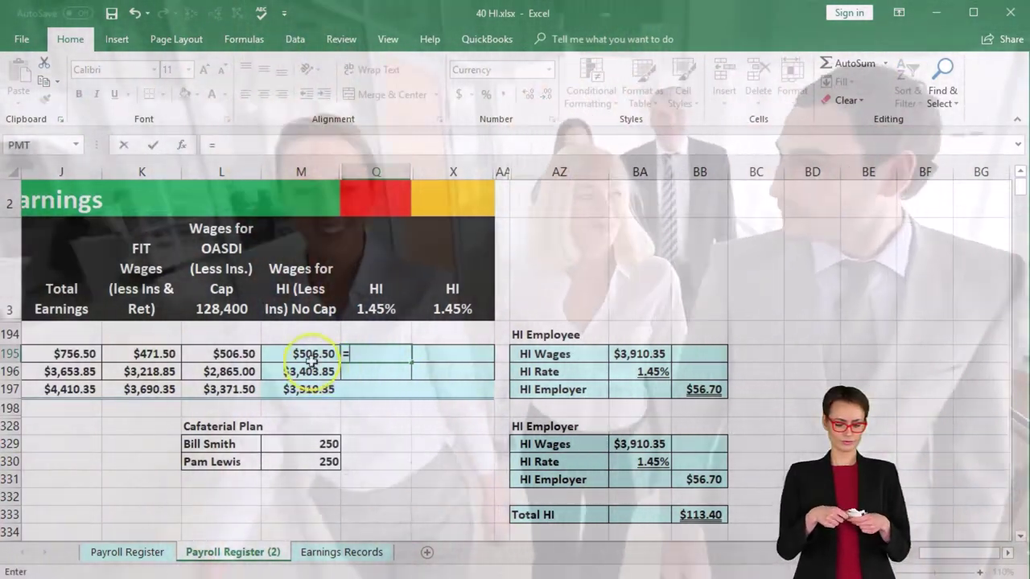
type("*")
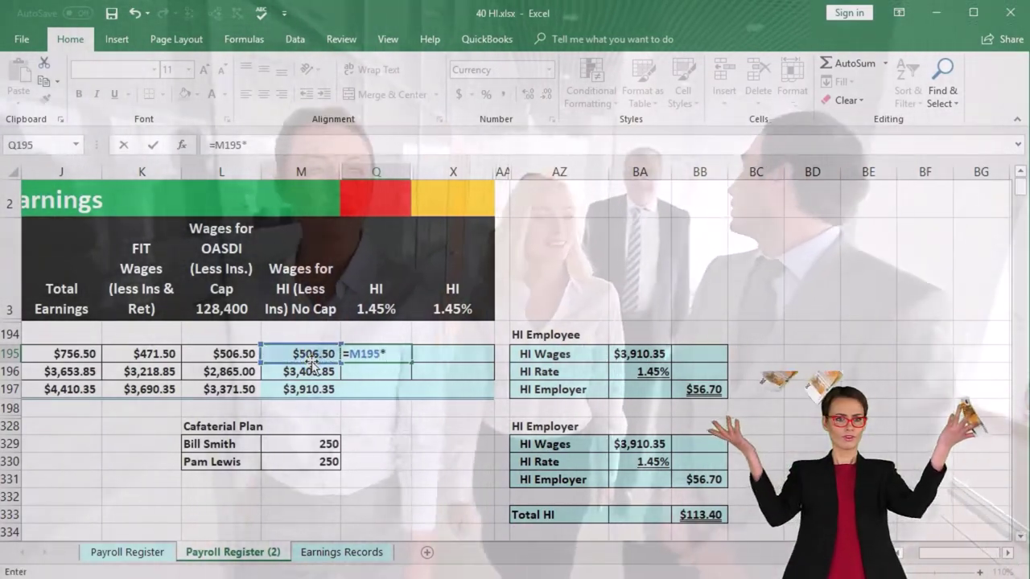
type(".0145")
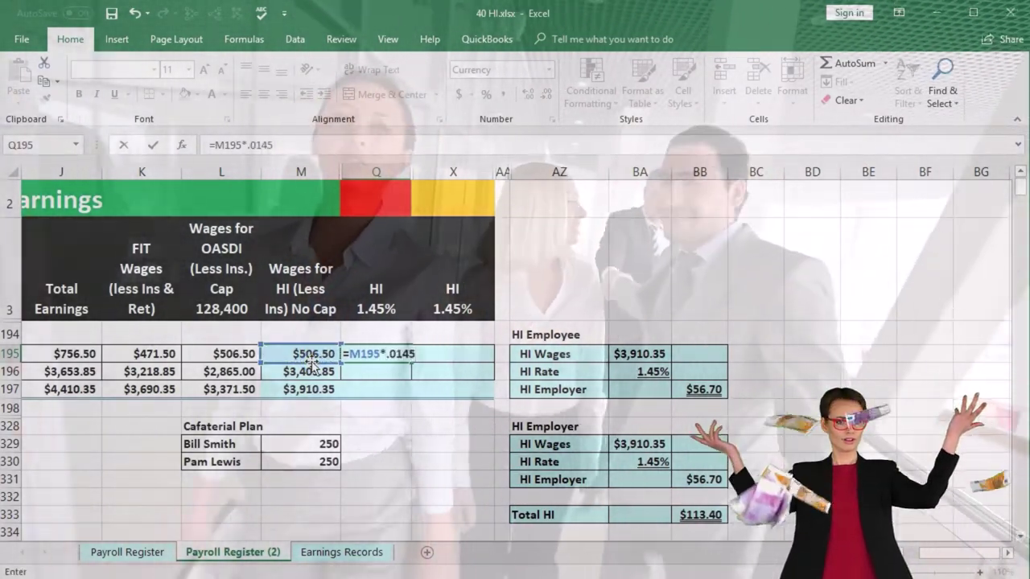
key("Return")
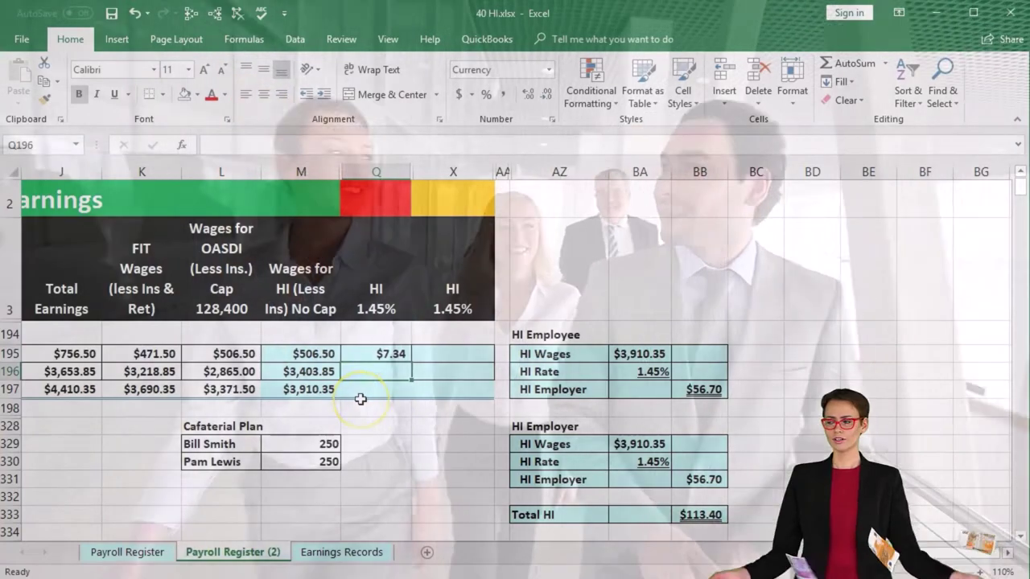
type("=")
left_click(318, 372)
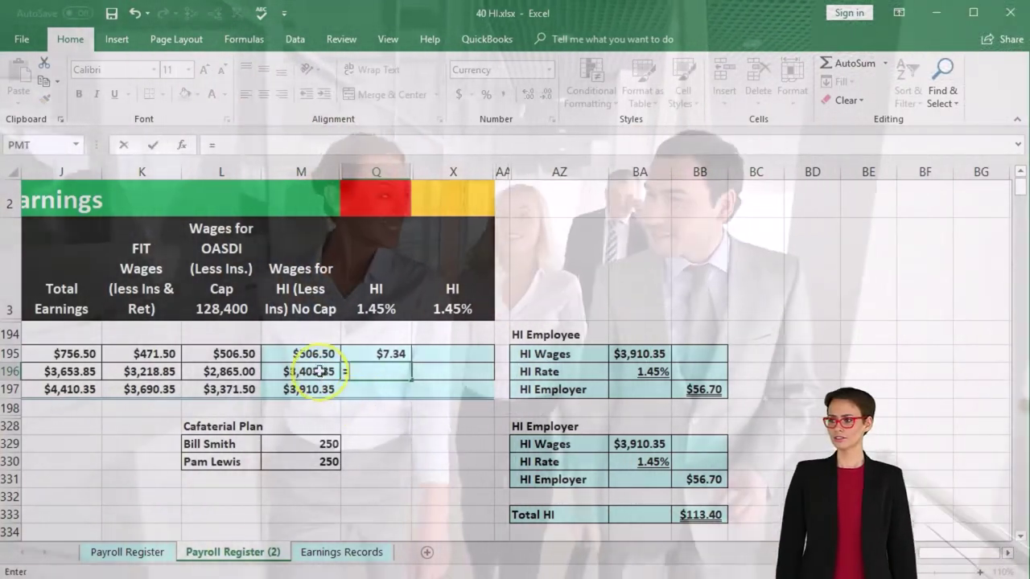
type("*")
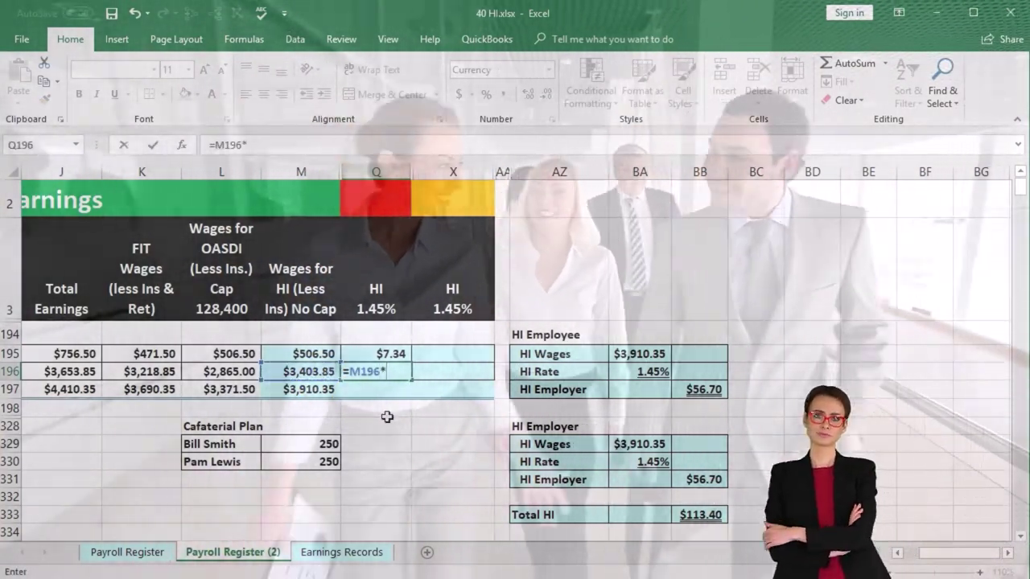
type(".0145")
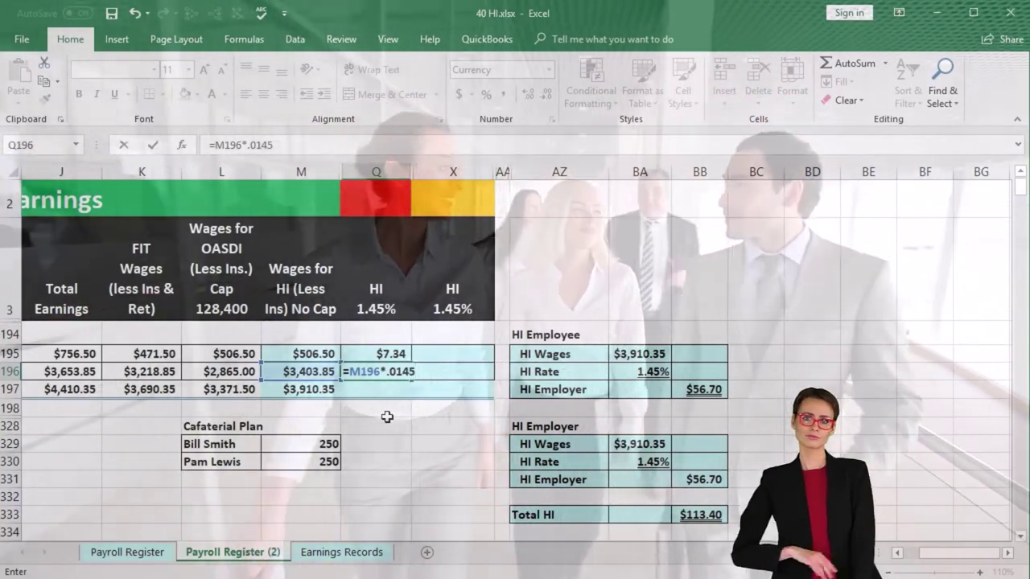
key("Return")
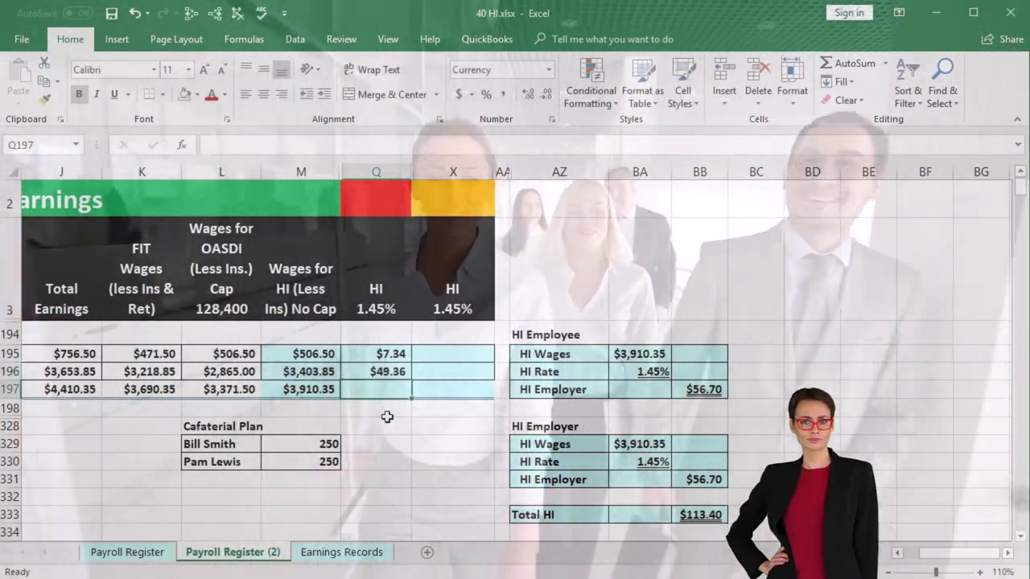
- Total the employee HI in Q197 with =SUM(Q195:Q196), giving $56.70
type("=sum")
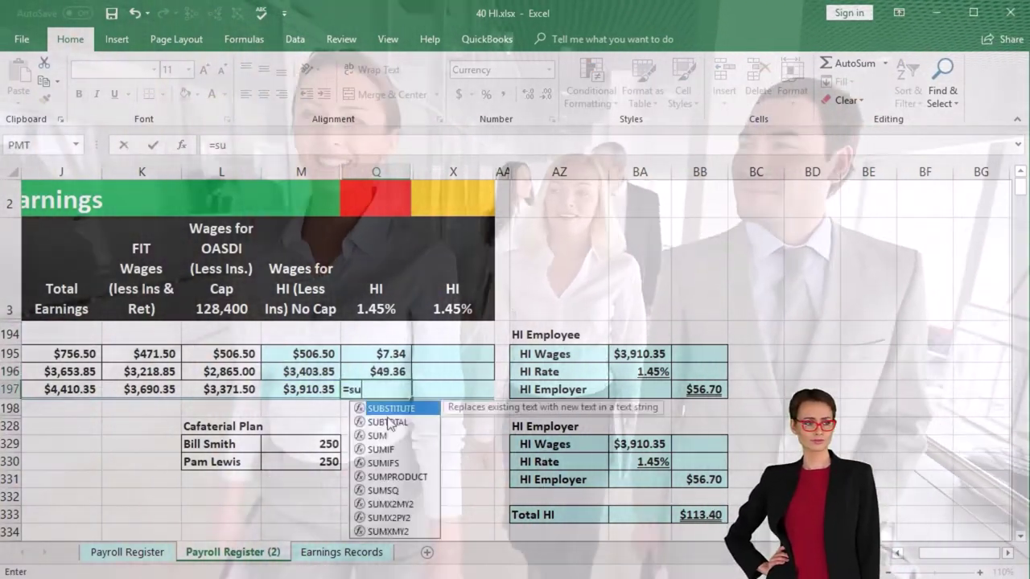
double_click(377, 409)
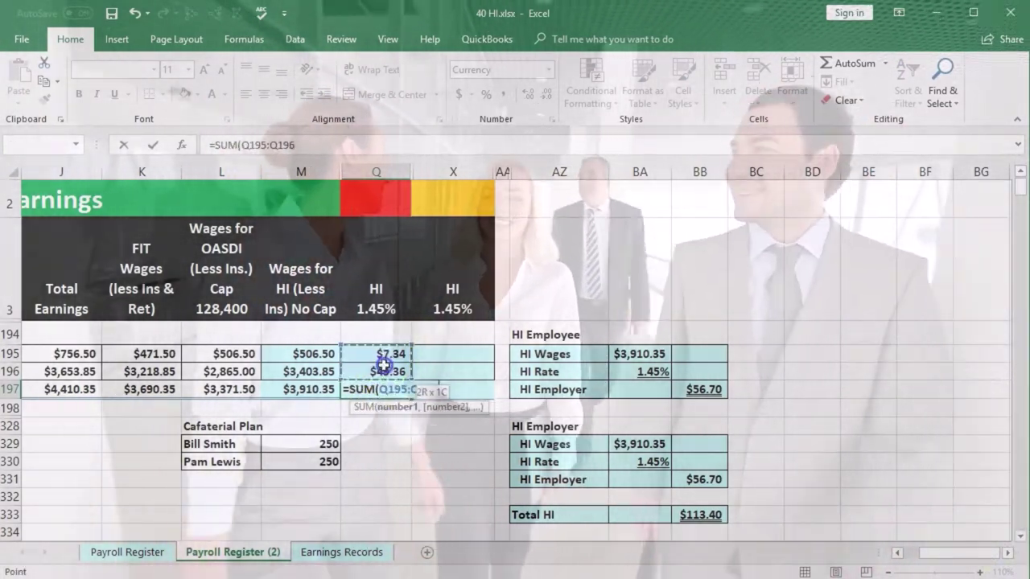
left_click_drag(385, 354, 386, 370)
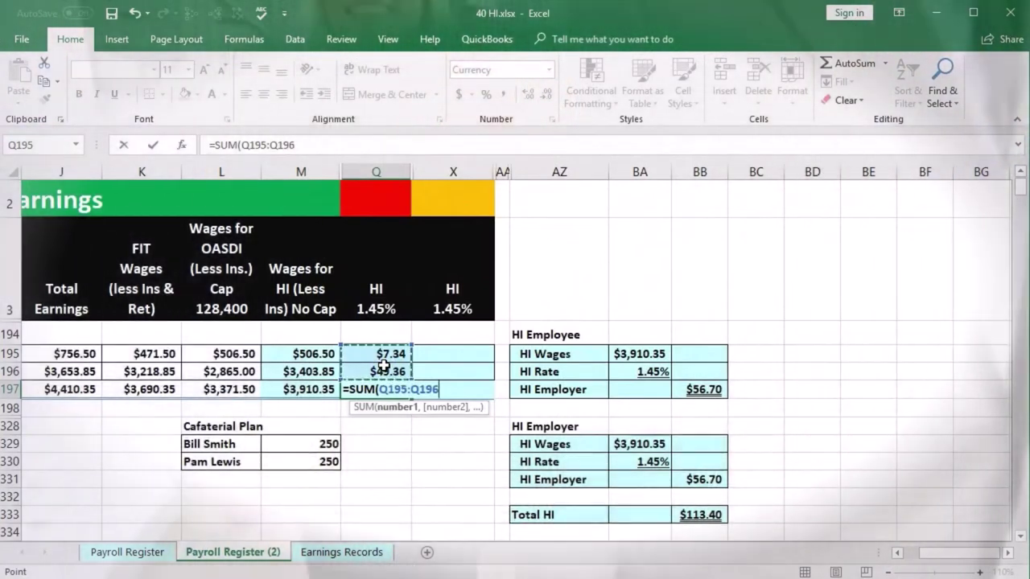
key("Return")
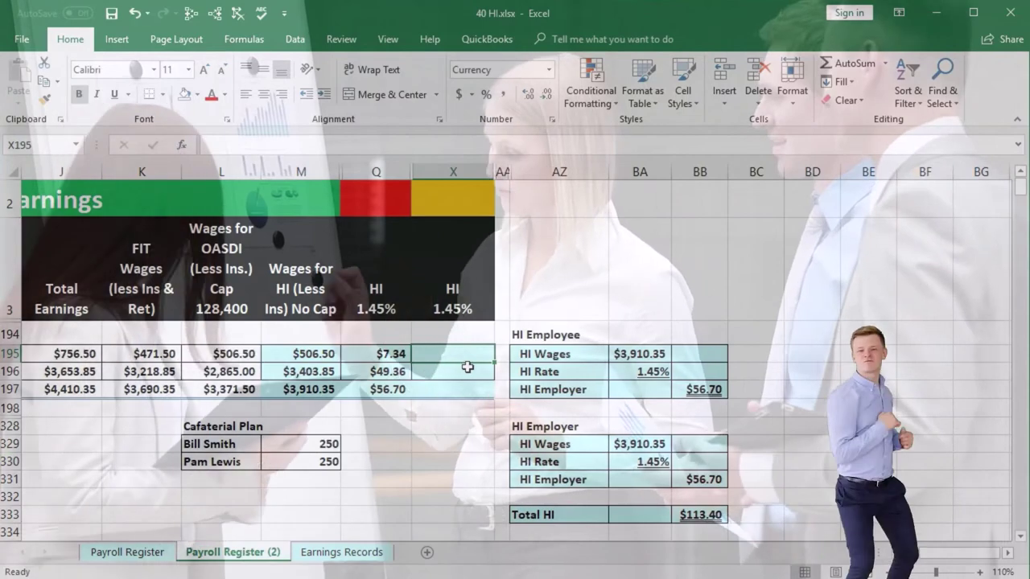
- Enter 1.45% employer HI formulas on M195 and M196 wages in X195 and X196
type("=")
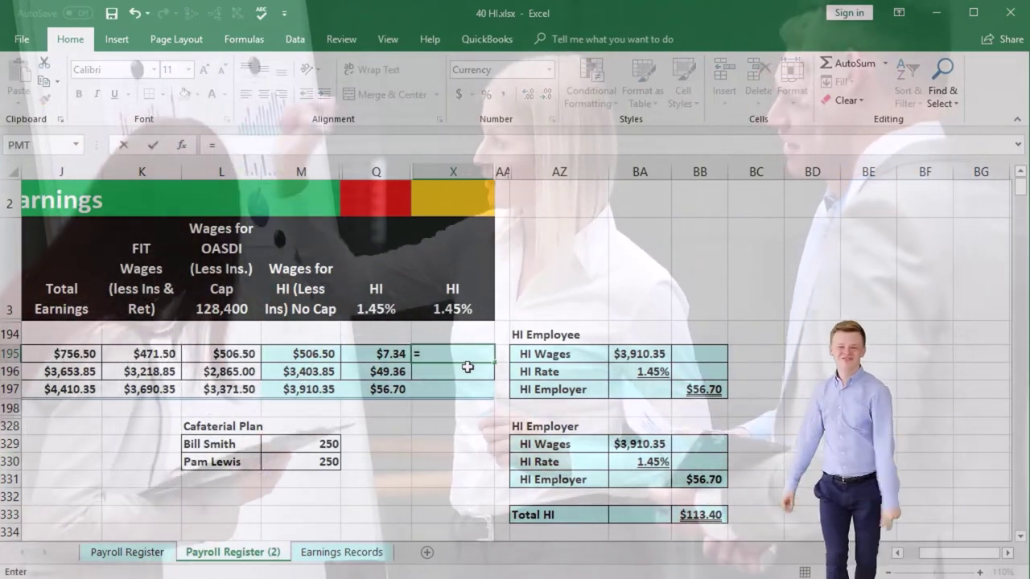
left_click(320, 355)
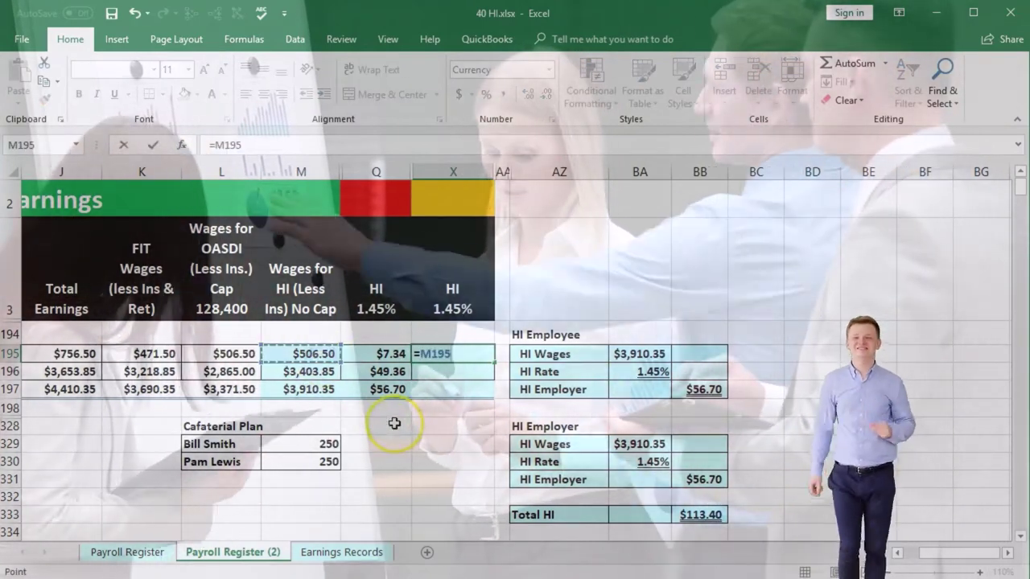
type("*.0145")
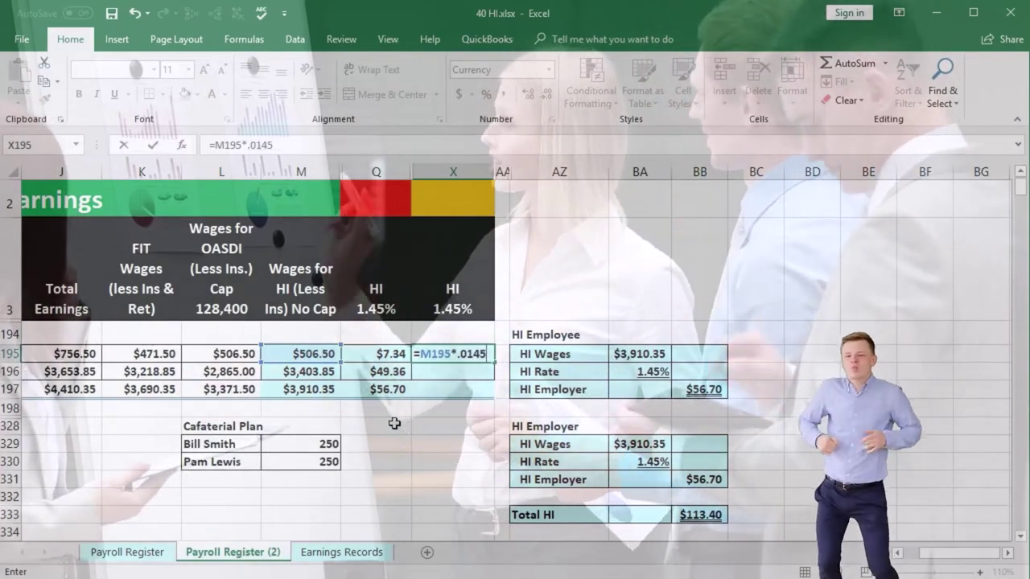
key("Return")
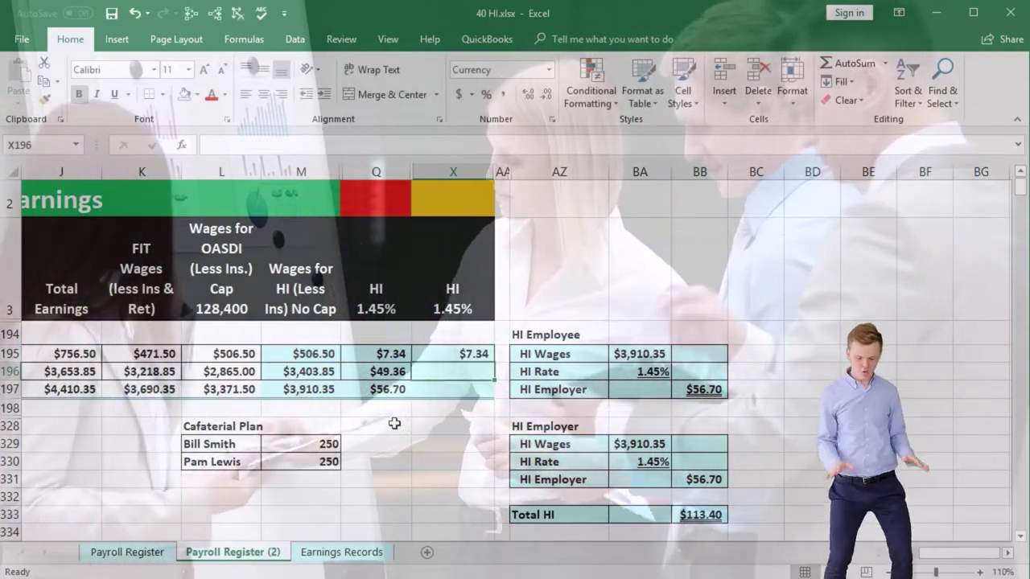
type("=")
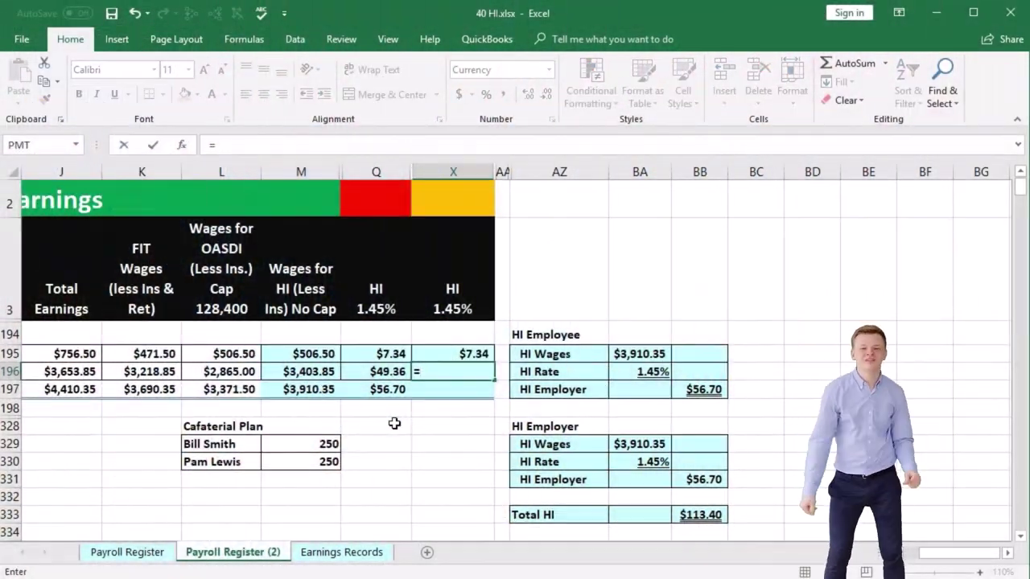
left_click(321, 371)
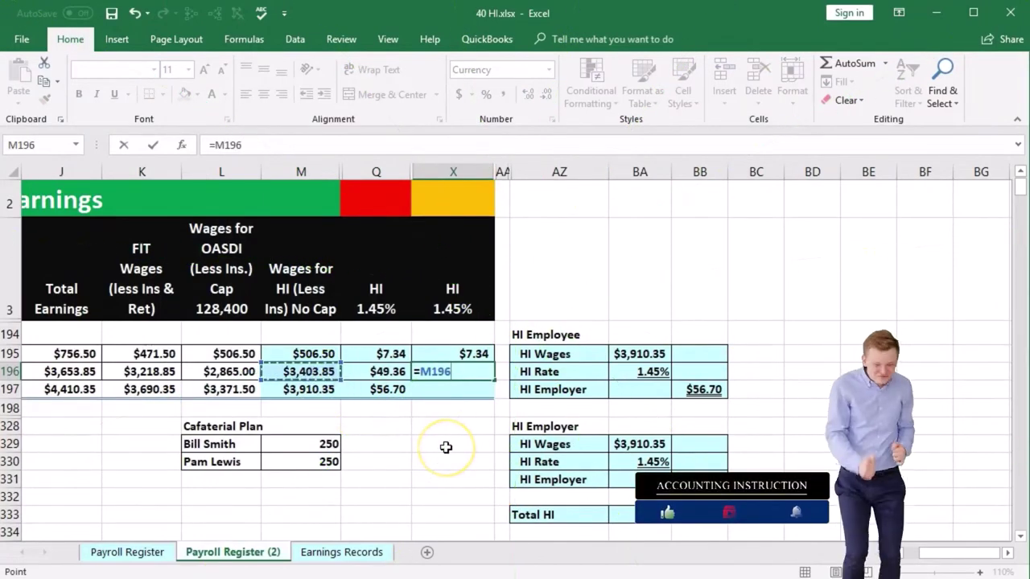
type("*.0145")
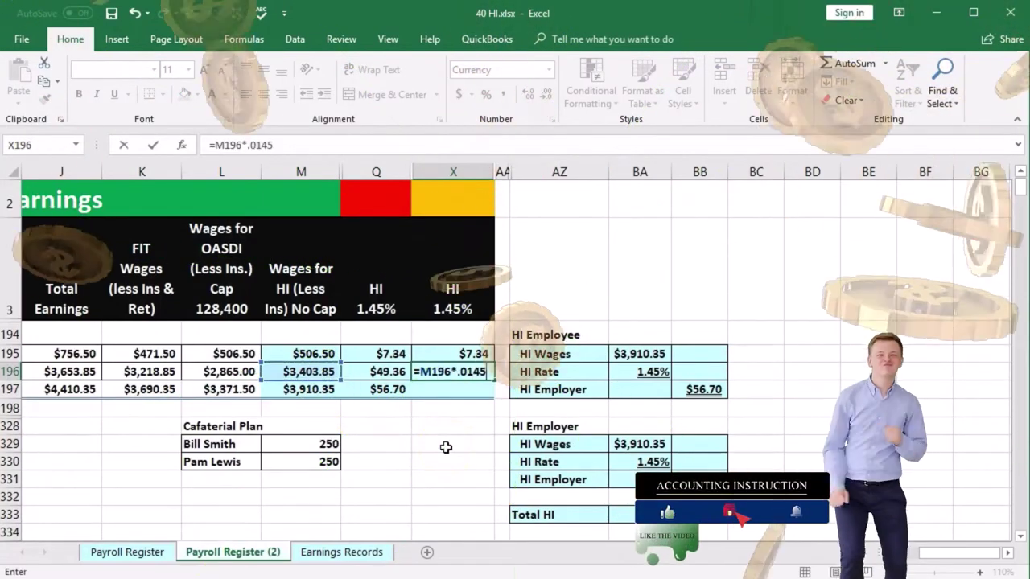
key("Return")
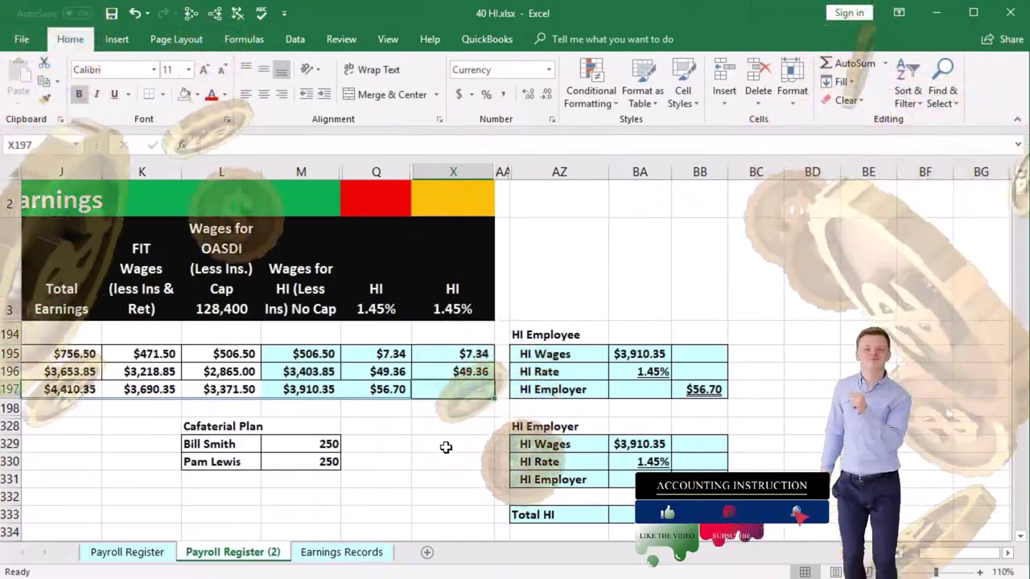
- Start a SUM over X195:X196 in X197 for the employer HI total
type("=")
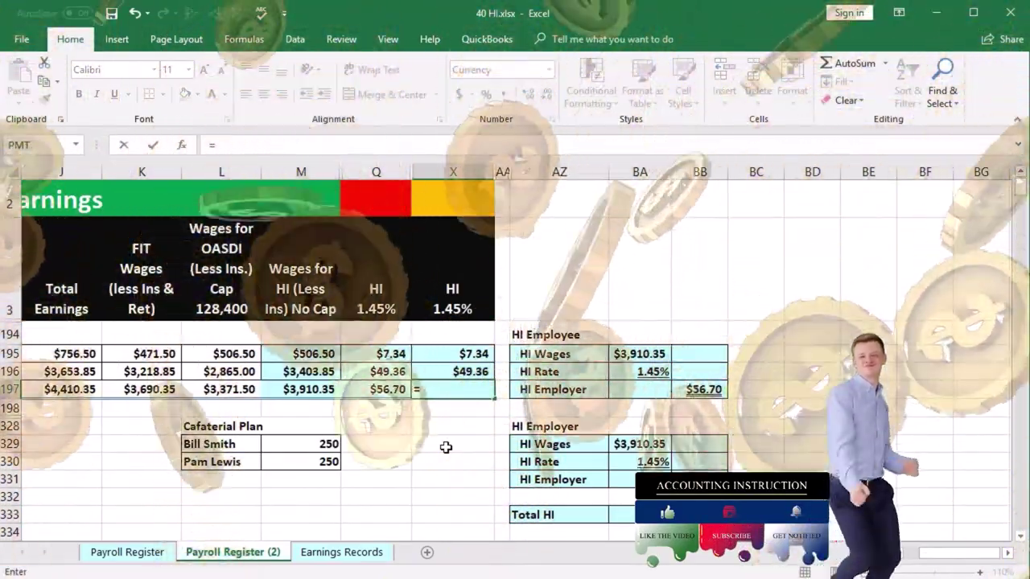
type("sum")
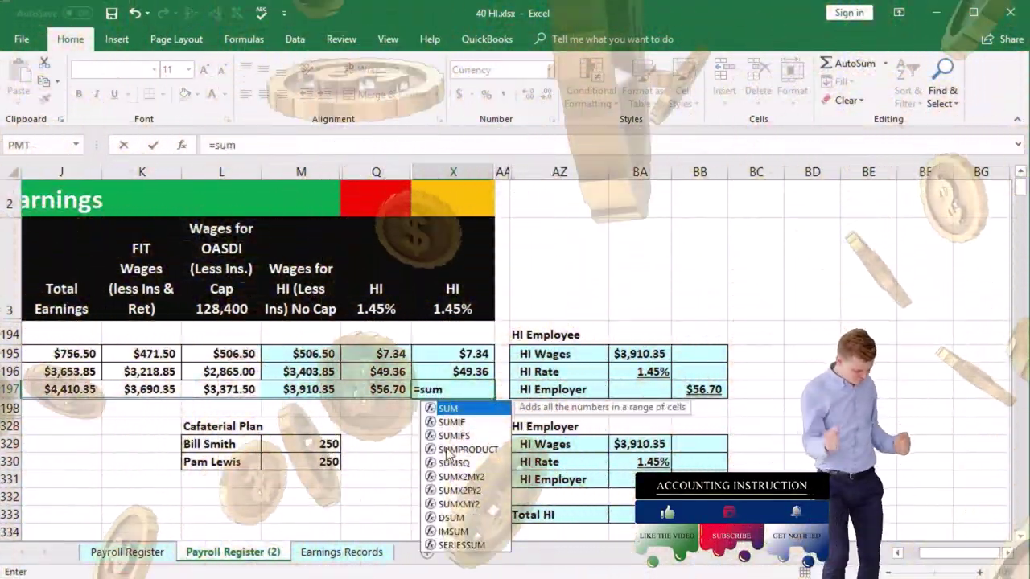
double_click(448, 409)
left_click_drag(468, 354, 462, 368)
- Finish the X197 total of $56.70 and select both row-197 HI totals to compare
key("Return")
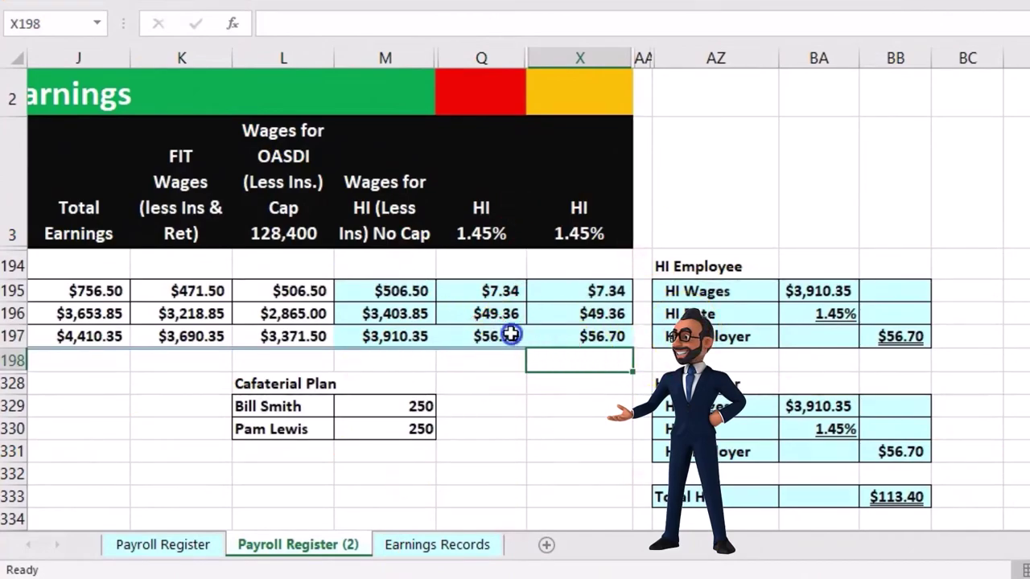
left_click_drag(511, 336, 541, 337)
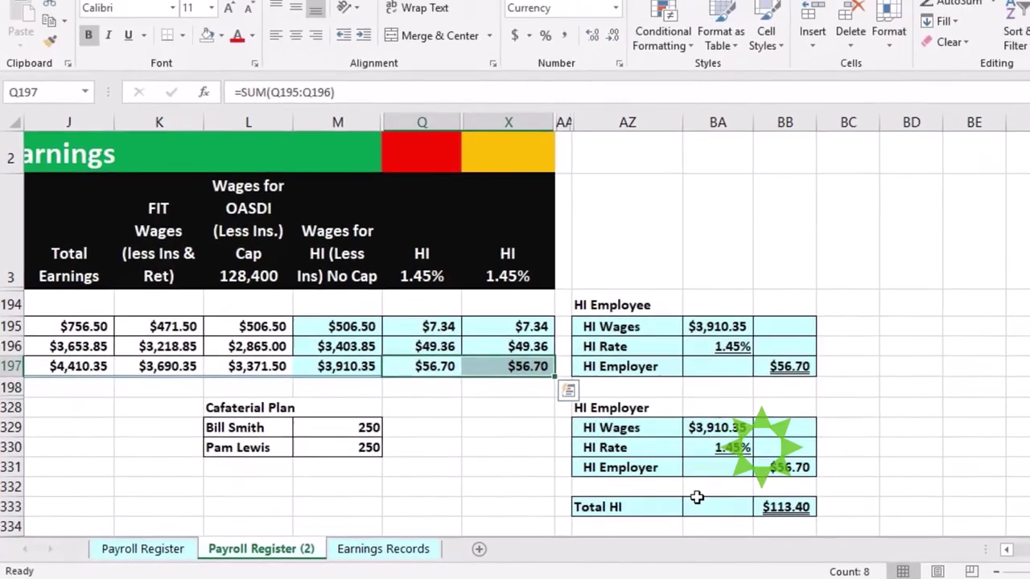